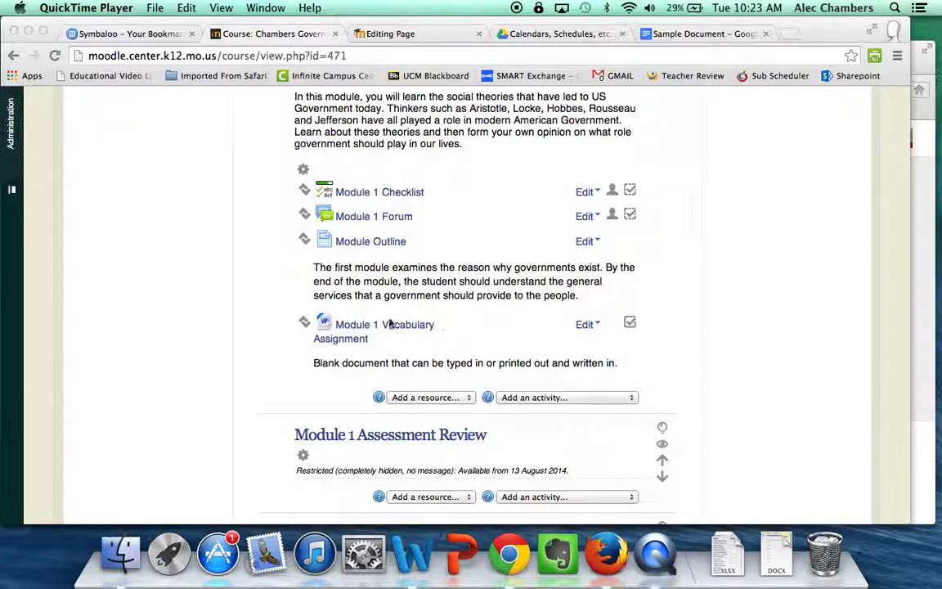
# Choose Page from the Add a resource list in the browser
pyautogui.click(463, 336)
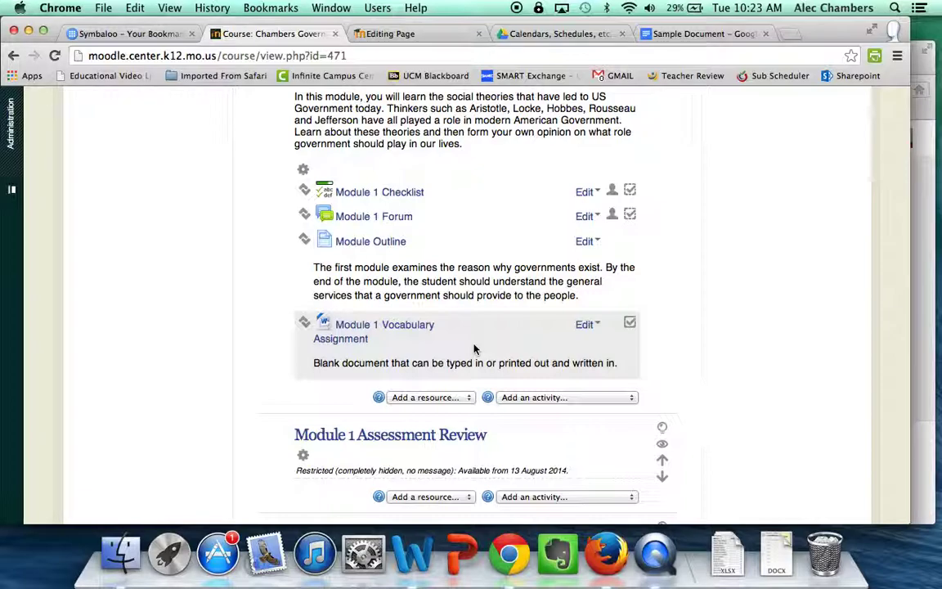
pyautogui.click(470, 398)
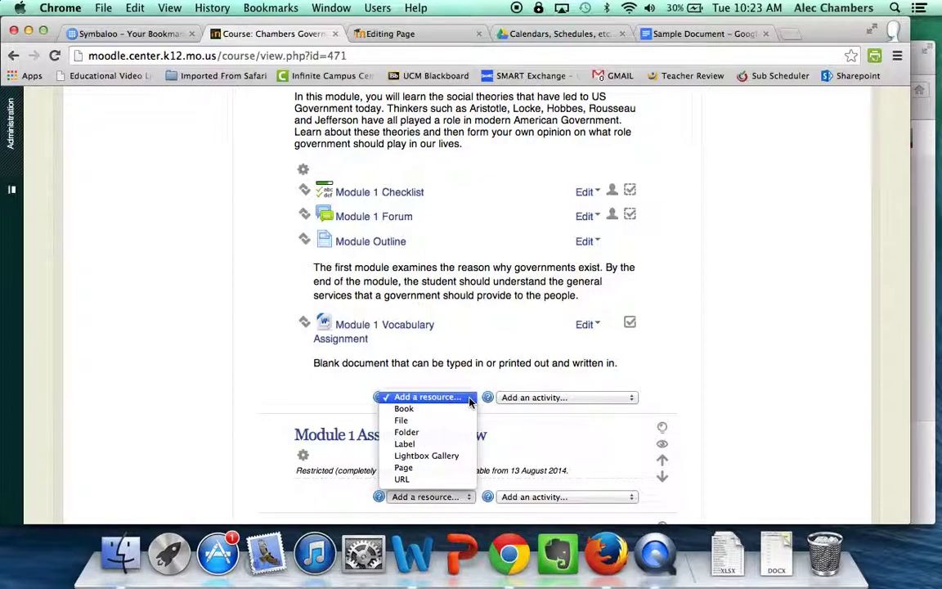
pyautogui.click(450, 469)
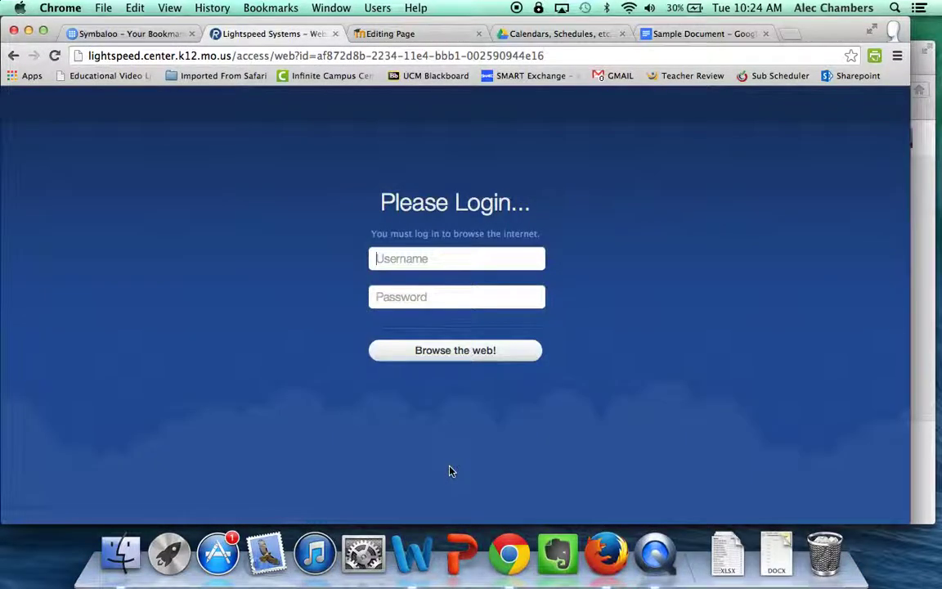
# Sign in to the Lightspeed web filter with the account username and password
pyautogui.write('achambers')
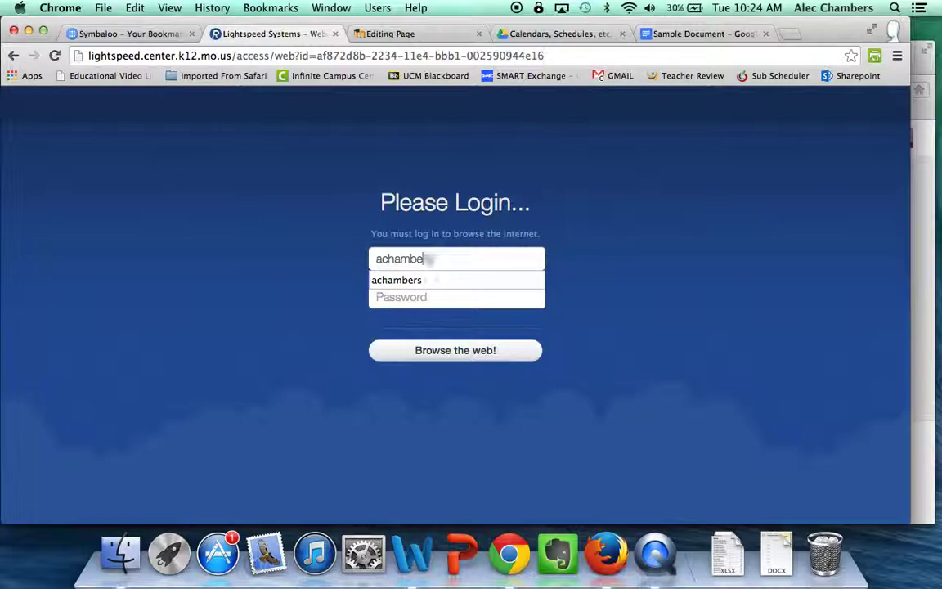
pyautogui.press('Tab')
pyautogui.write('**********')
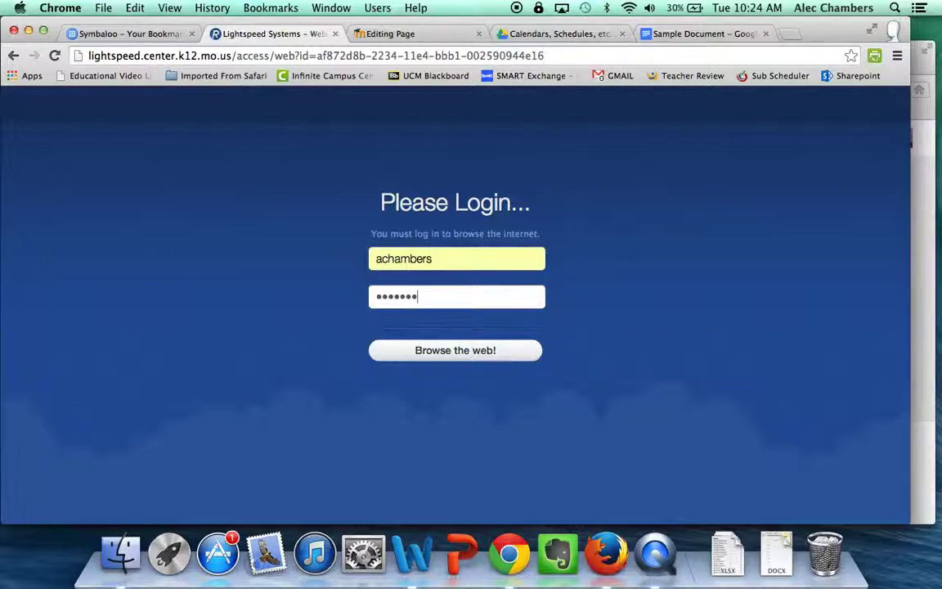
pyautogui.press('Return')
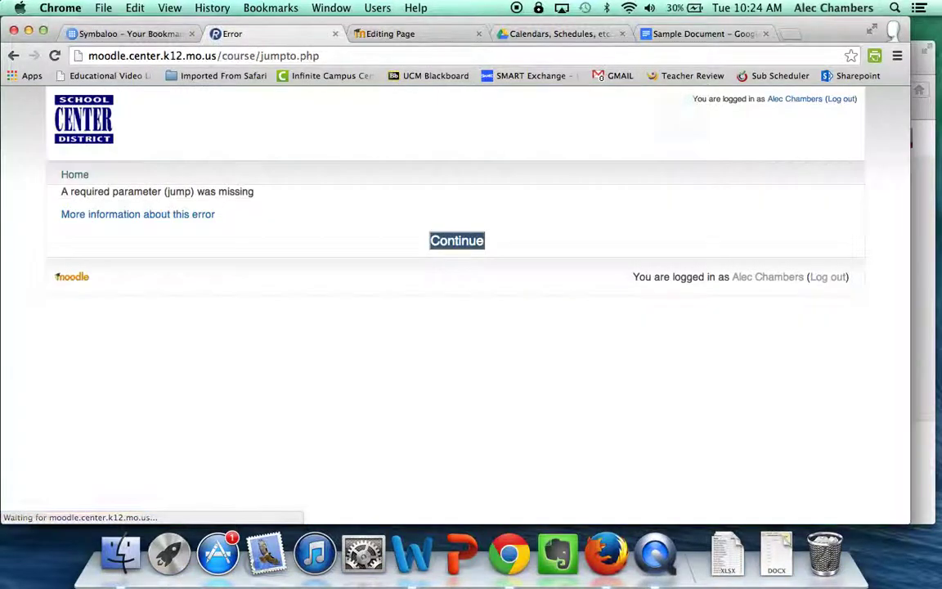
# Continue past the error, open Chambers Government 2014-2015, and open Module 1's resource list
pyautogui.click(447, 242)
pyautogui.scroll(-3, 447, 246)
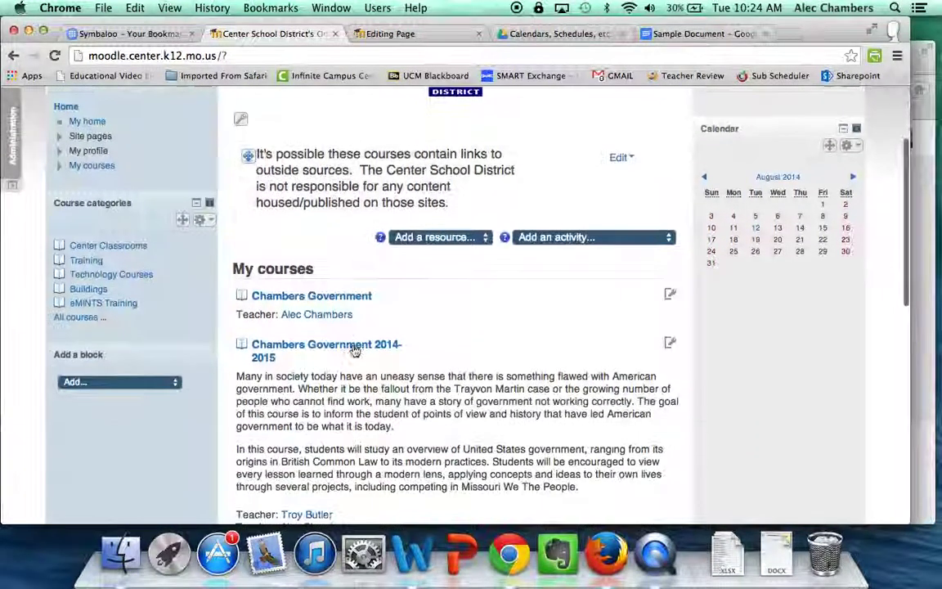
pyautogui.click(357, 348)
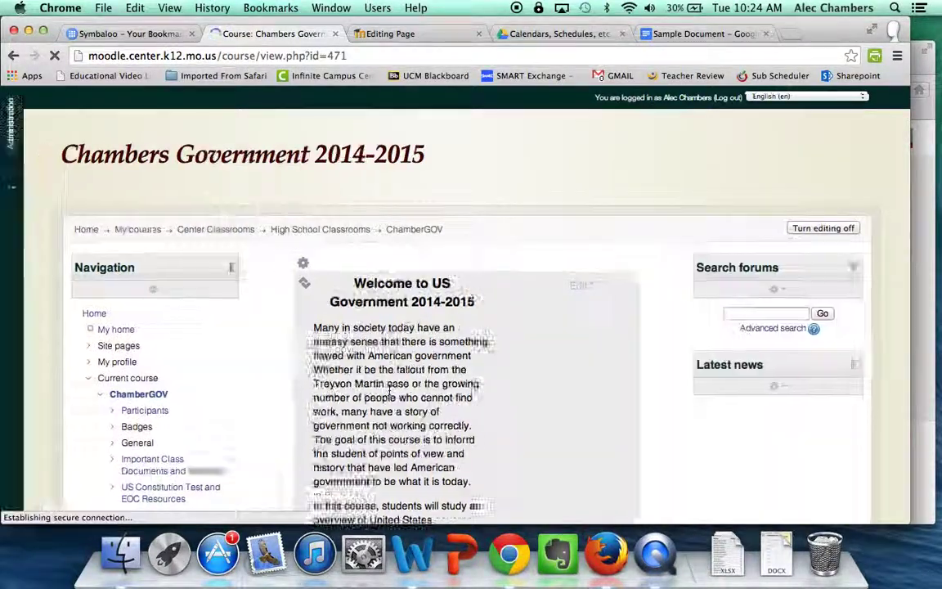
pyautogui.scroll(-15, 391, 333)
pyautogui.scroll(-20, 391, 333)
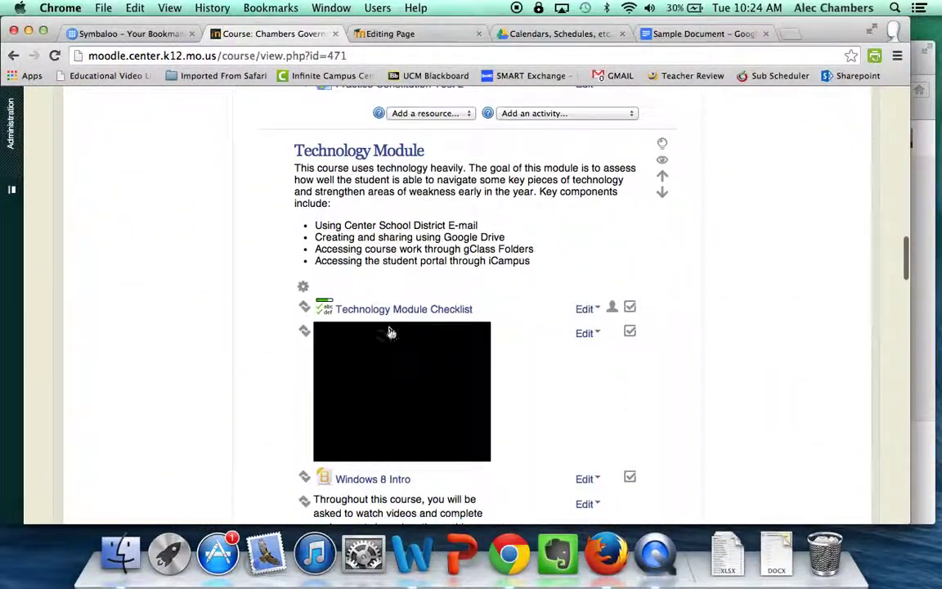
pyautogui.scroll(-10, 391, 333)
pyautogui.scroll(1, 390, 333)
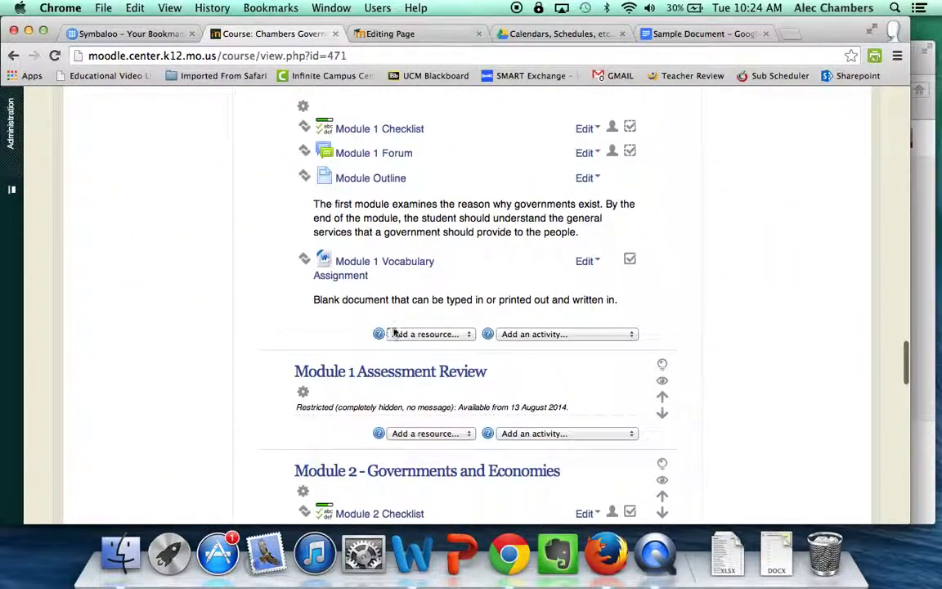
pyautogui.click(446, 336)
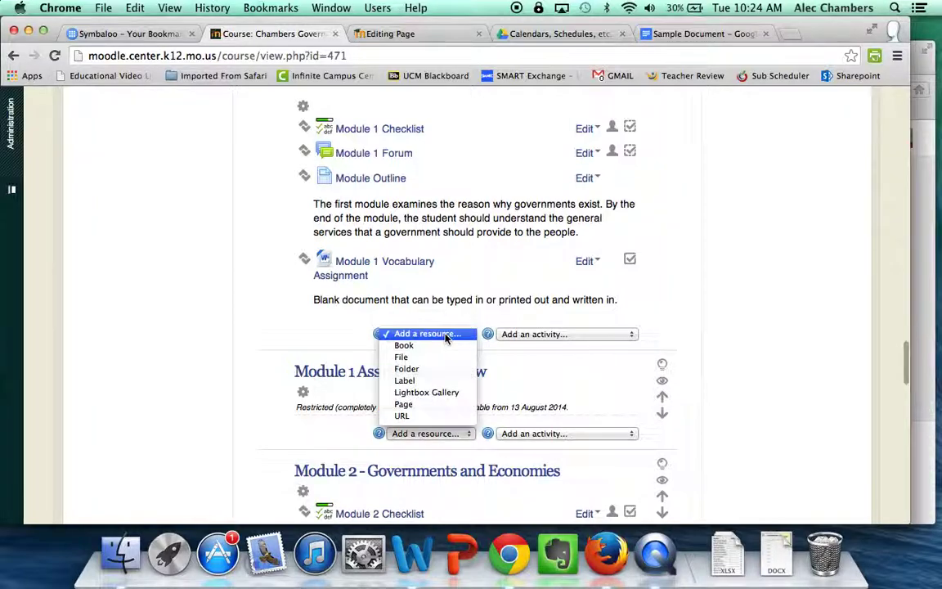
# Add a Page named 'Purposes of Government Vocabulary Page' with the description 'Description'
pyautogui.click(438, 406)
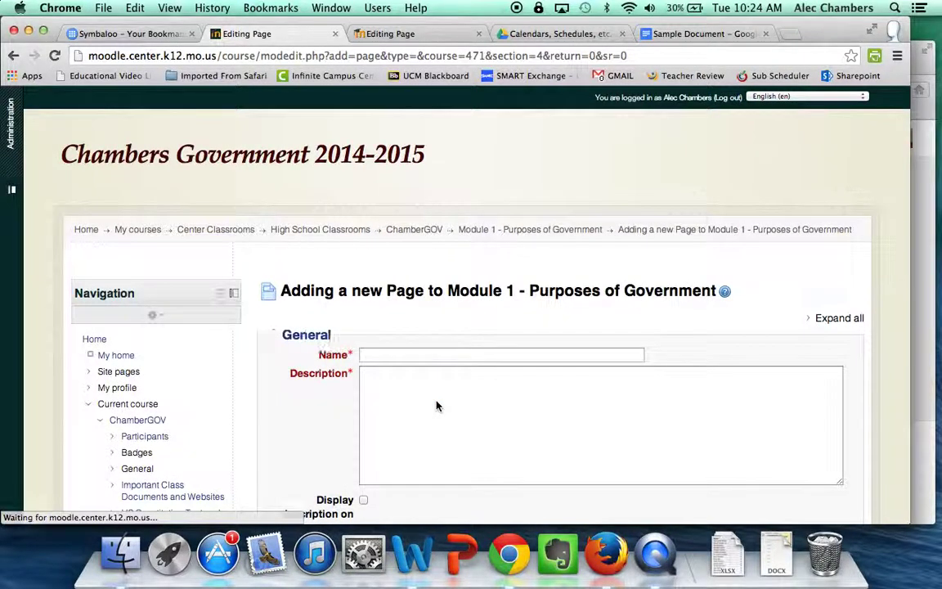
pyautogui.click(484, 355)
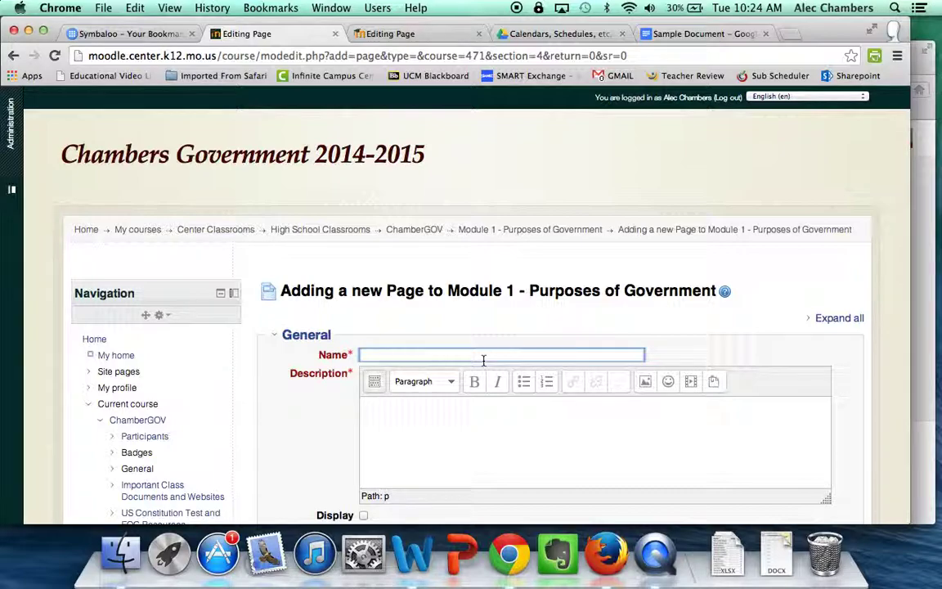
pyautogui.write('Purposes of Governm')
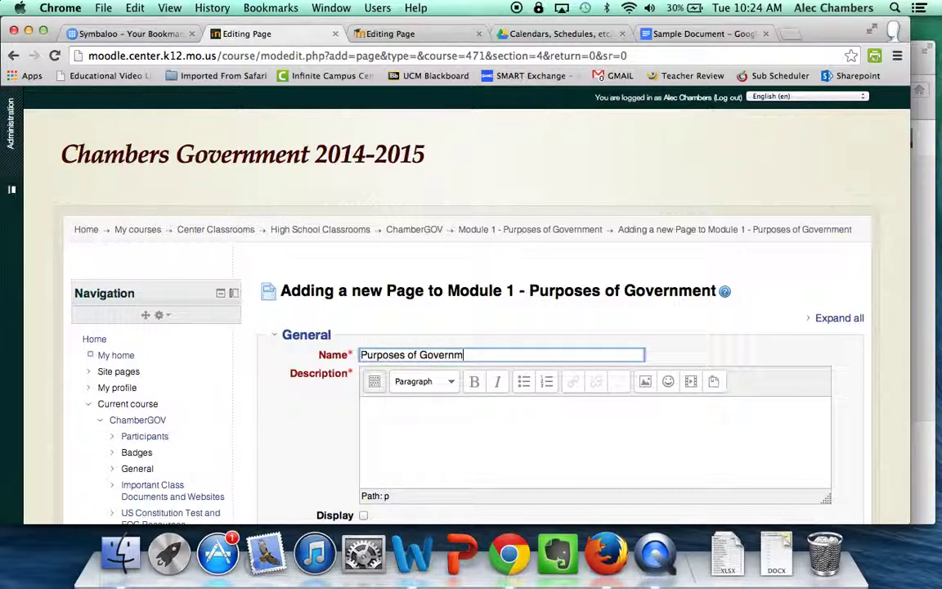
pyautogui.write('ent Vocabulary Page')
pyautogui.click(514, 466)
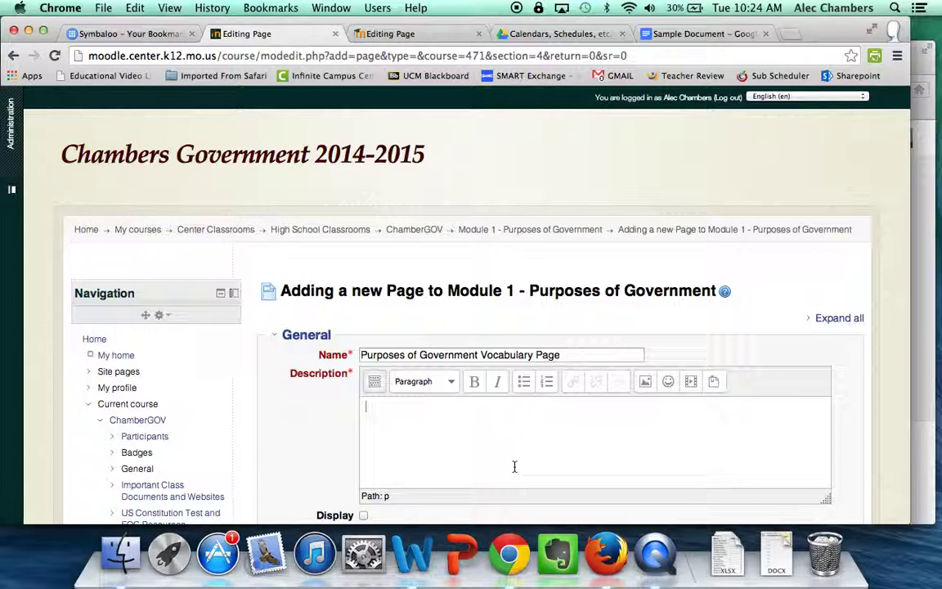
pyautogui.write('Description')
# Move down the form to the Page content editor
pyautogui.scroll(-5, 364, 327)
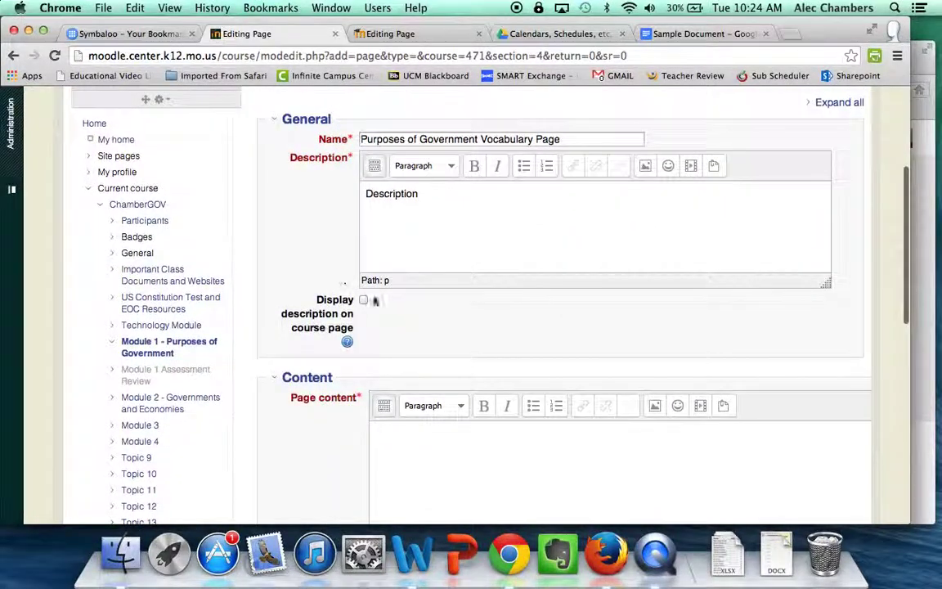
pyautogui.click(430, 458)
pyautogui.scroll(-4, 430, 457)
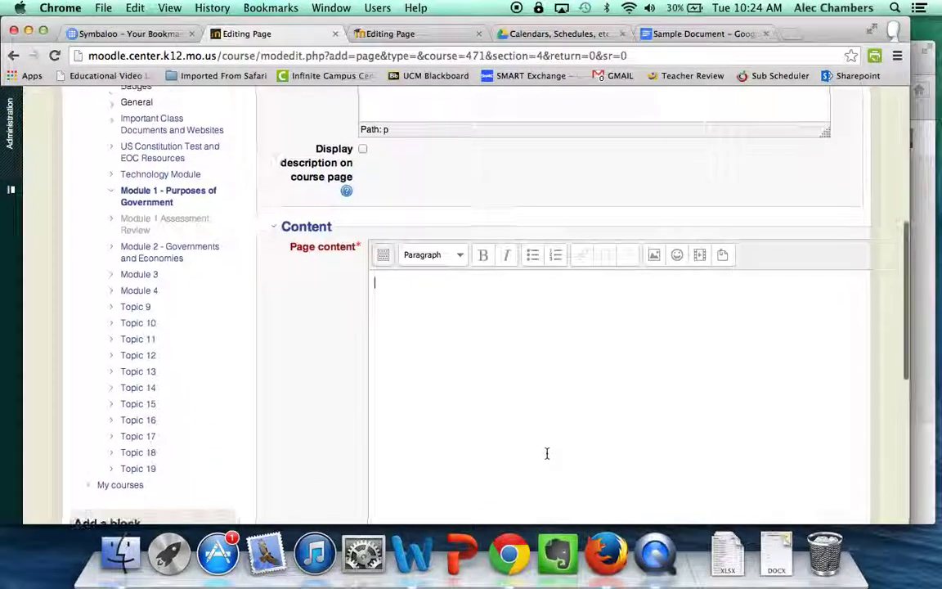
pyautogui.scroll(-3, 547, 453)
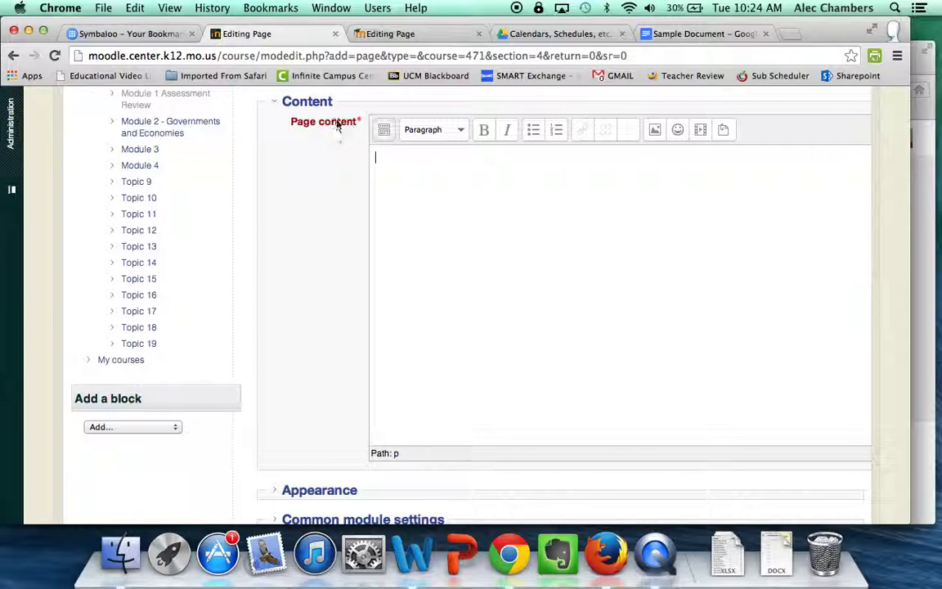
pyautogui.moveTo(339, 123); pyautogui.dragTo(283, 119)
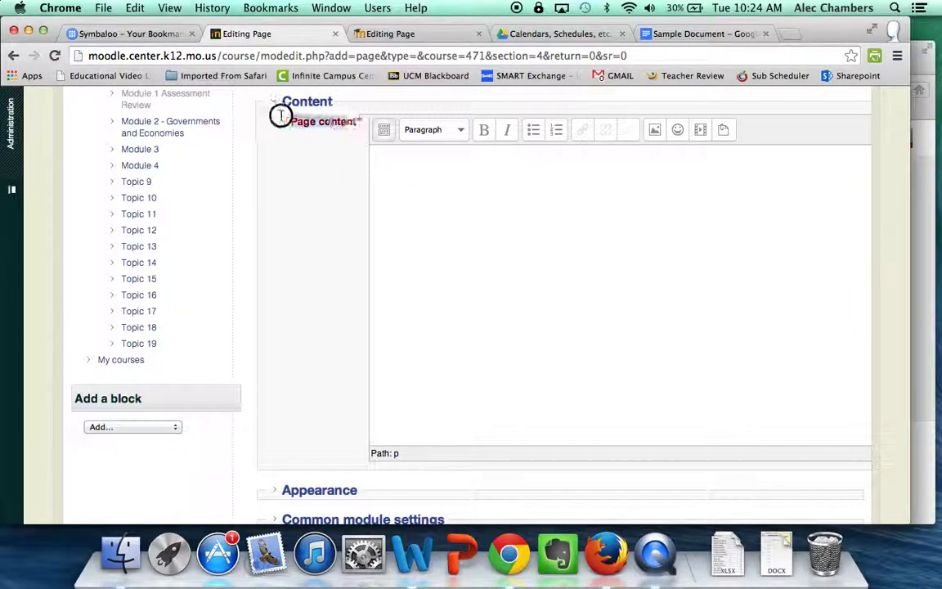
# Expand the editor toolbar and enter 'Type into the page' as the page content
pyautogui.click(423, 209)
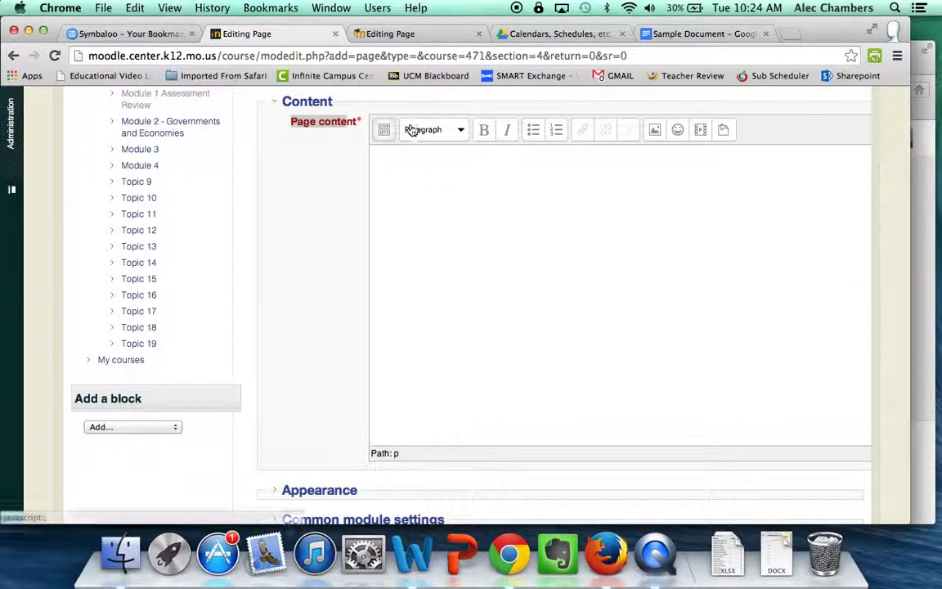
pyautogui.click(391, 134)
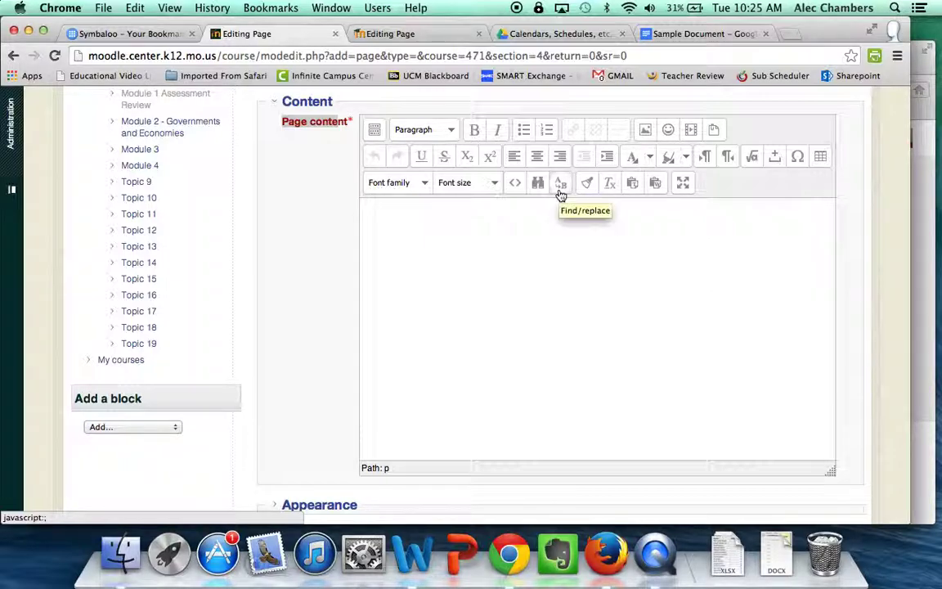
pyautogui.write('T')
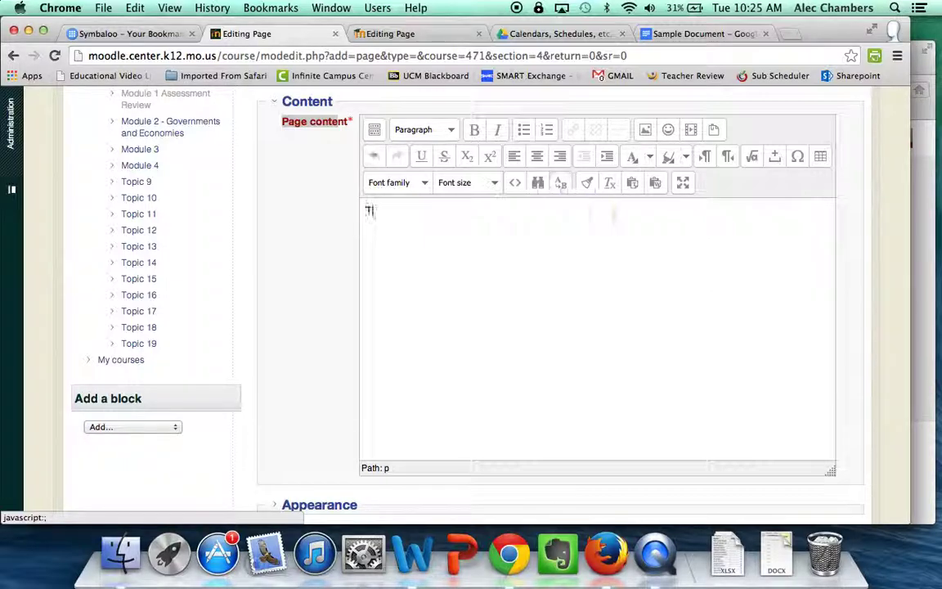
pyautogui.write('ype into the page')
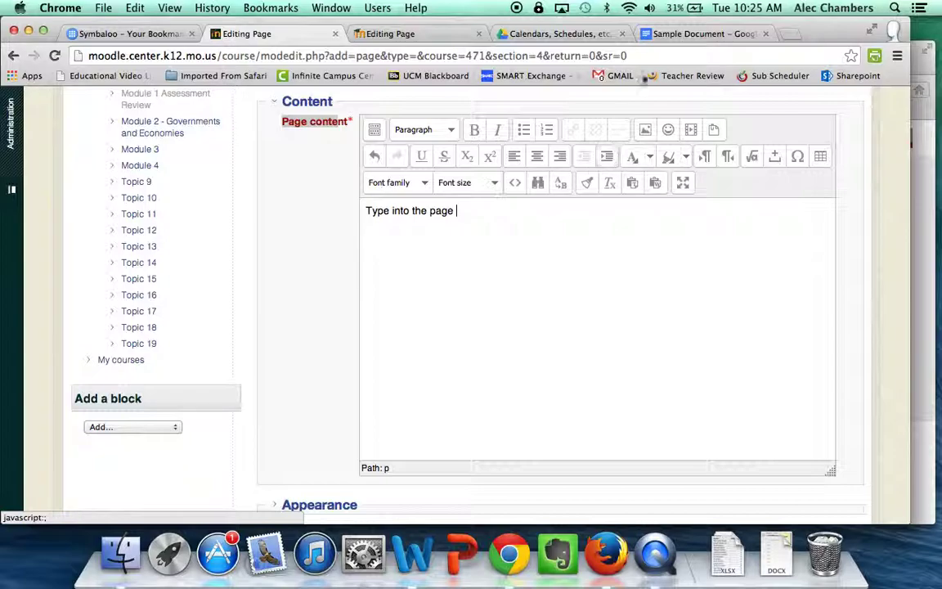
pyautogui.click(437, 33)
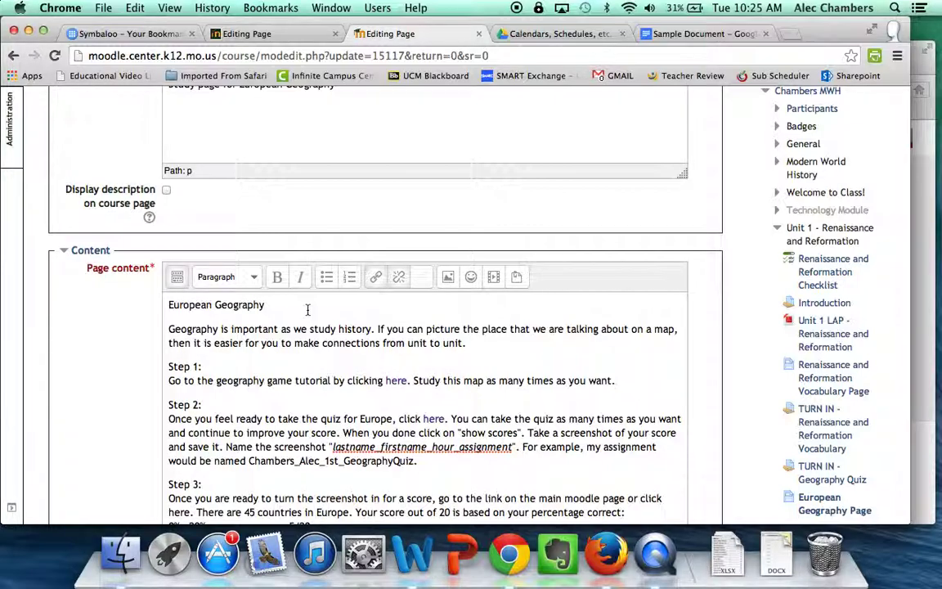
pyautogui.scroll(-5, 307, 309)
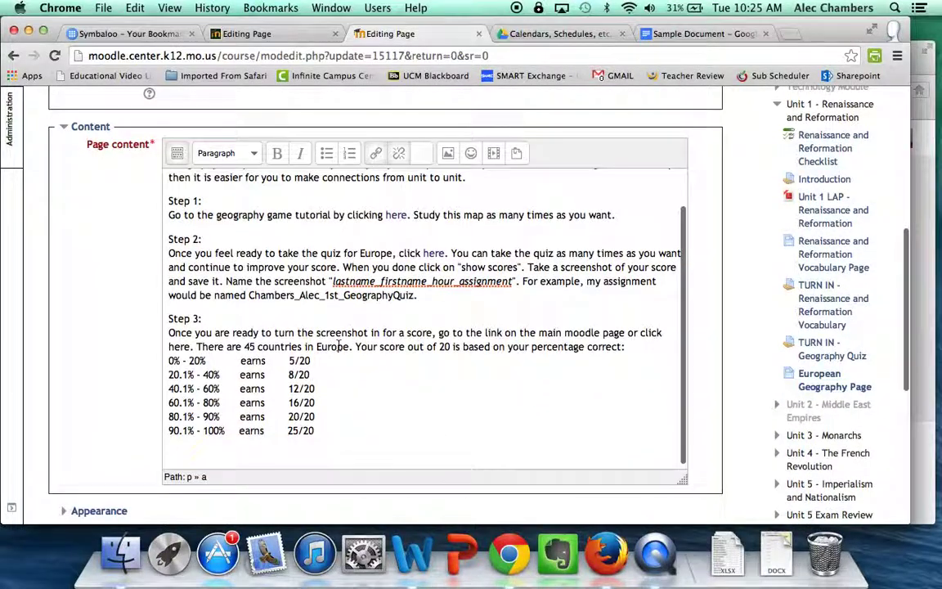
pyautogui.scroll(3, 339, 346)
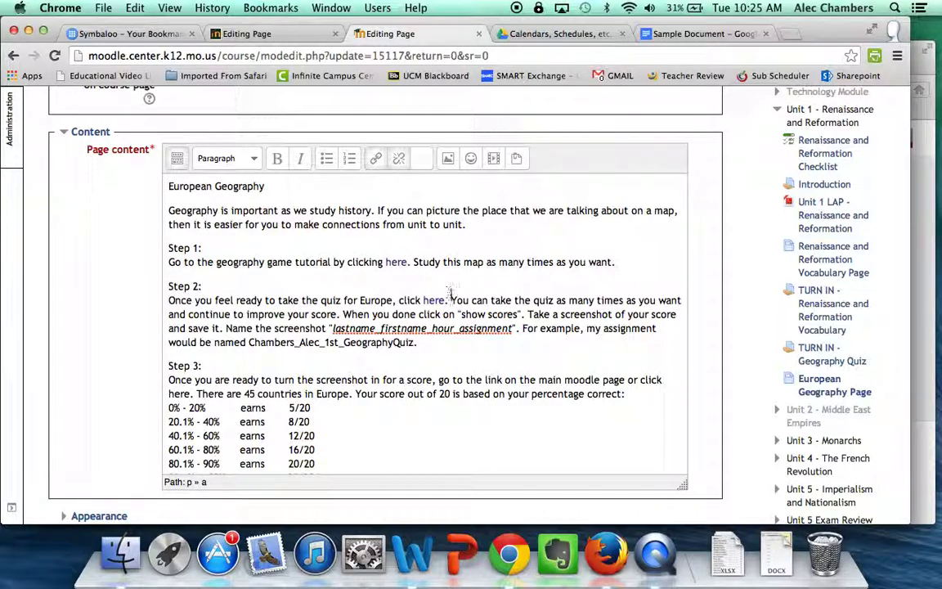
pyautogui.click(433, 302)
pyautogui.doubleClick(438, 301)
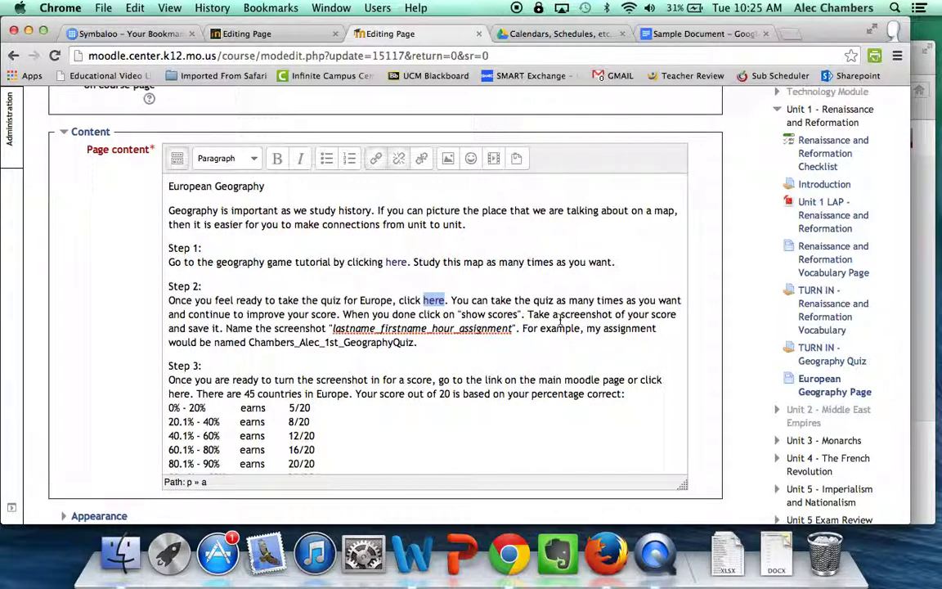
pyautogui.scroll(-2, 561, 323)
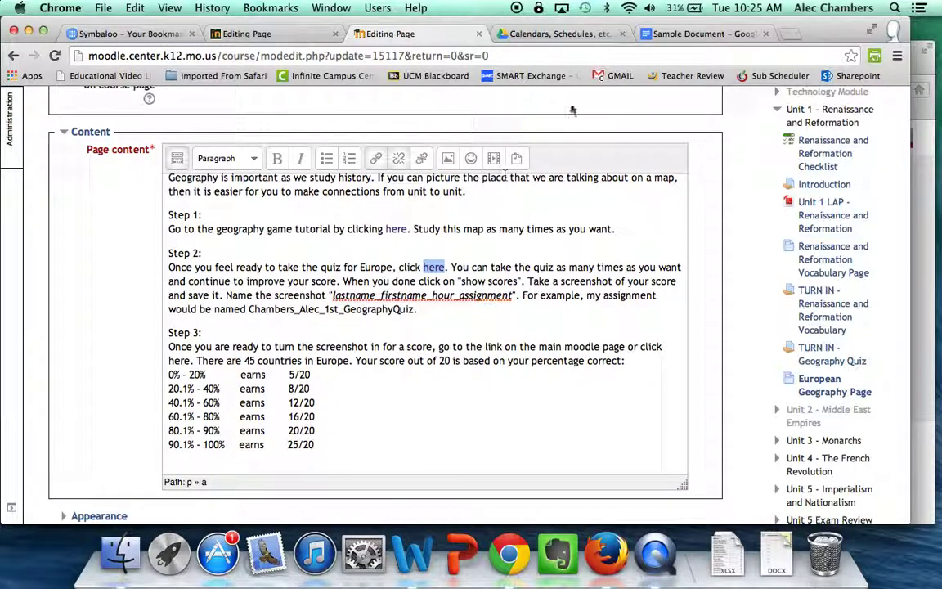
pyautogui.scroll(3, 479, 212)
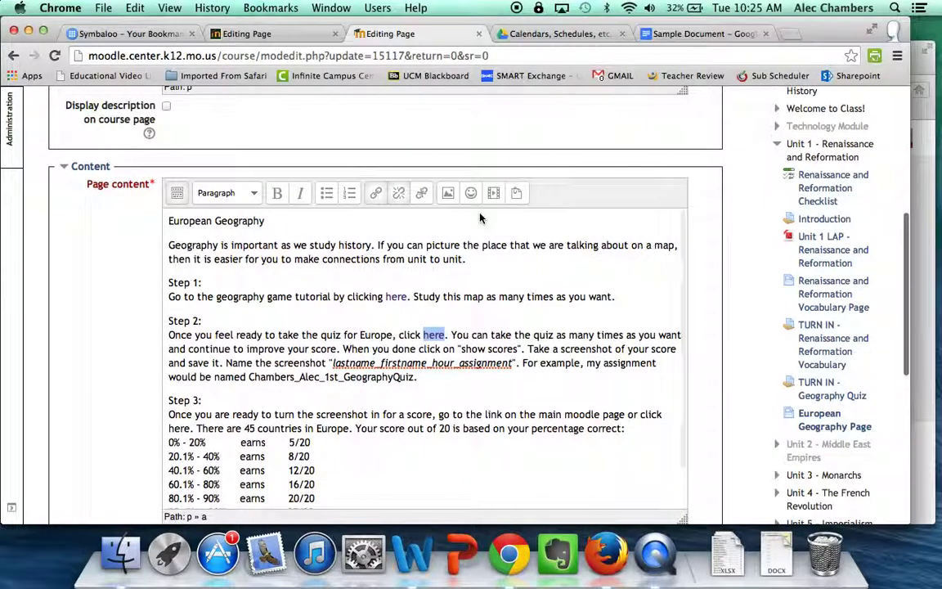
# Make the European Geography title bold, centred and 24pt
pyautogui.moveTo(285, 222); pyautogui.dragTo(168, 221)
pyautogui.click(177, 195)
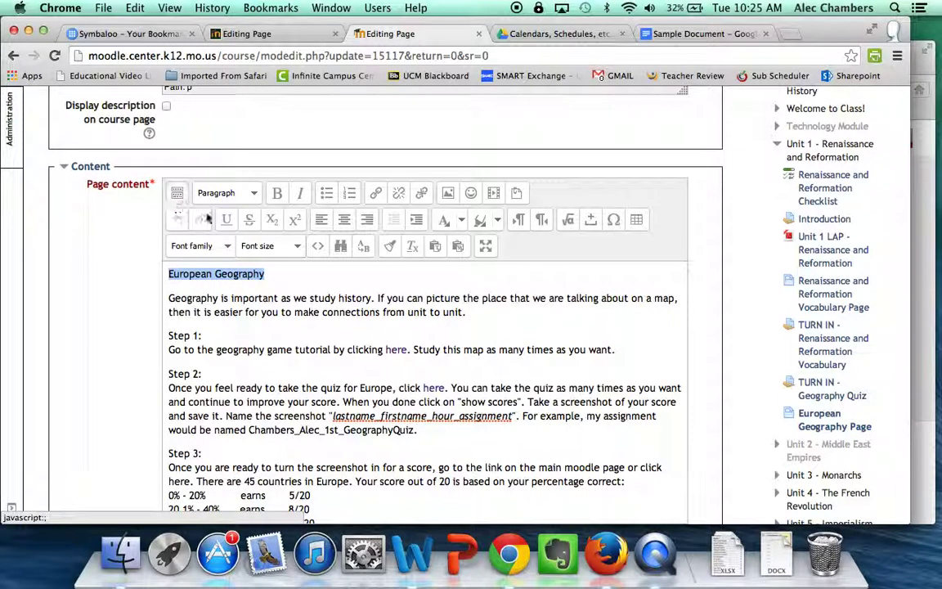
pyautogui.click(278, 196)
pyautogui.click(352, 224)
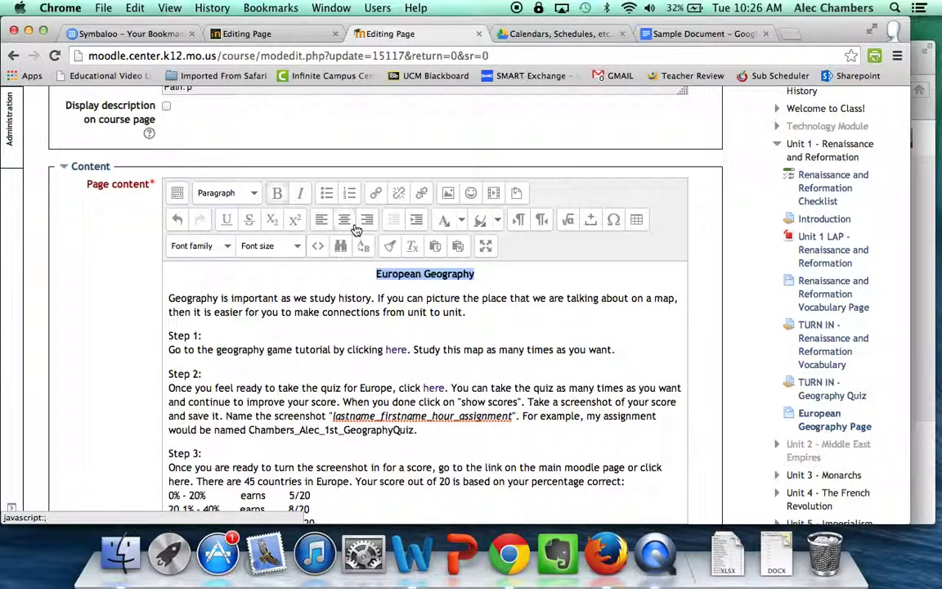
pyautogui.click(287, 247)
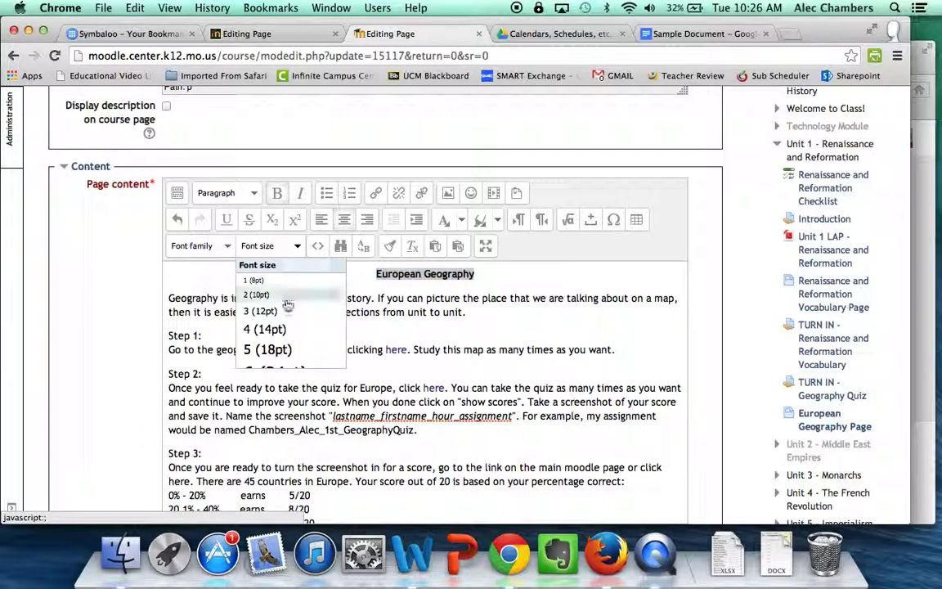
pyautogui.click(282, 370)
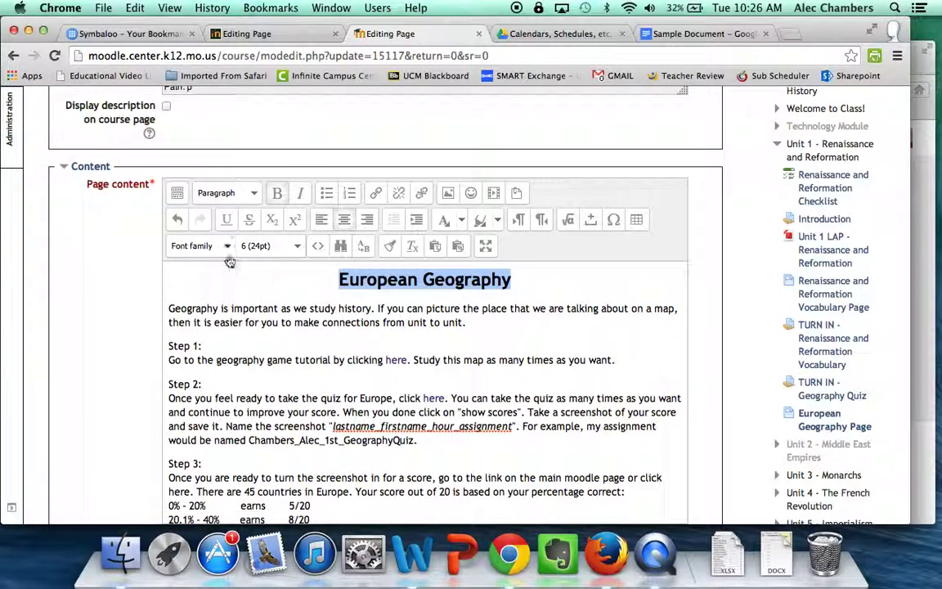
# Change the title's font to Impact, replacing an accidental Wingdings choice
pyautogui.click(200, 246)
pyautogui.scroll(-3, 232, 335)
pyautogui.scroll(-3, 232, 334)
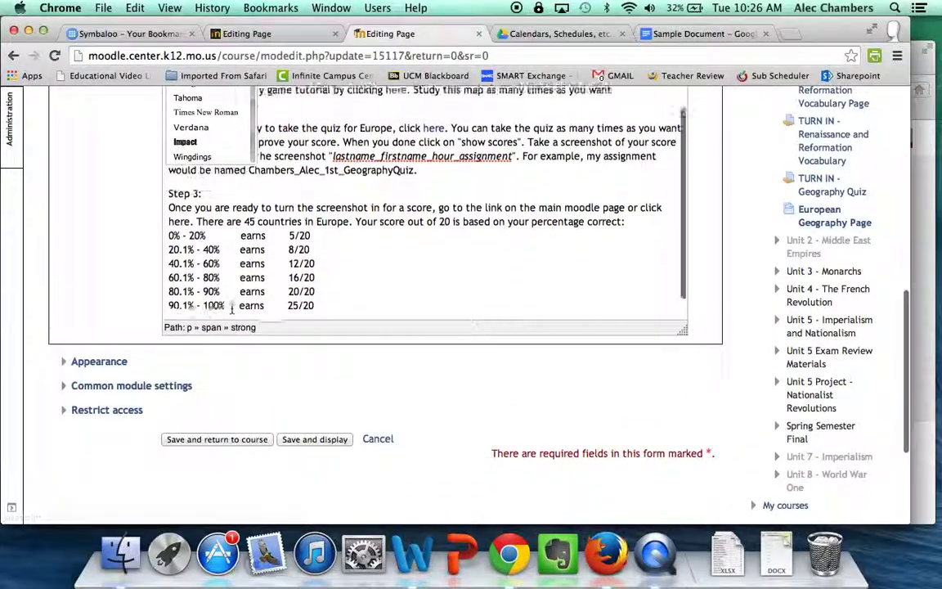
pyautogui.scroll(2, 229, 204)
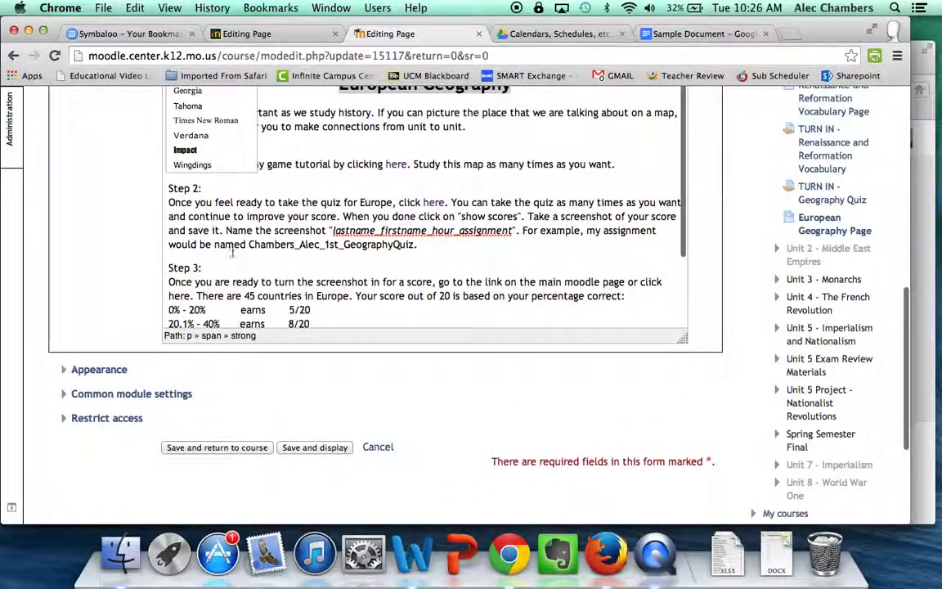
pyautogui.click(224, 167)
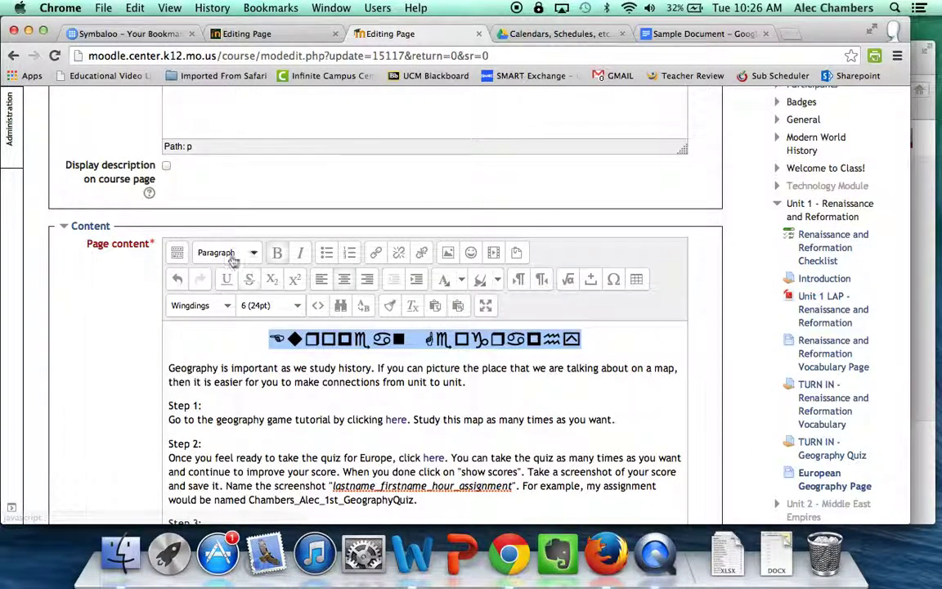
pyautogui.click(200, 305)
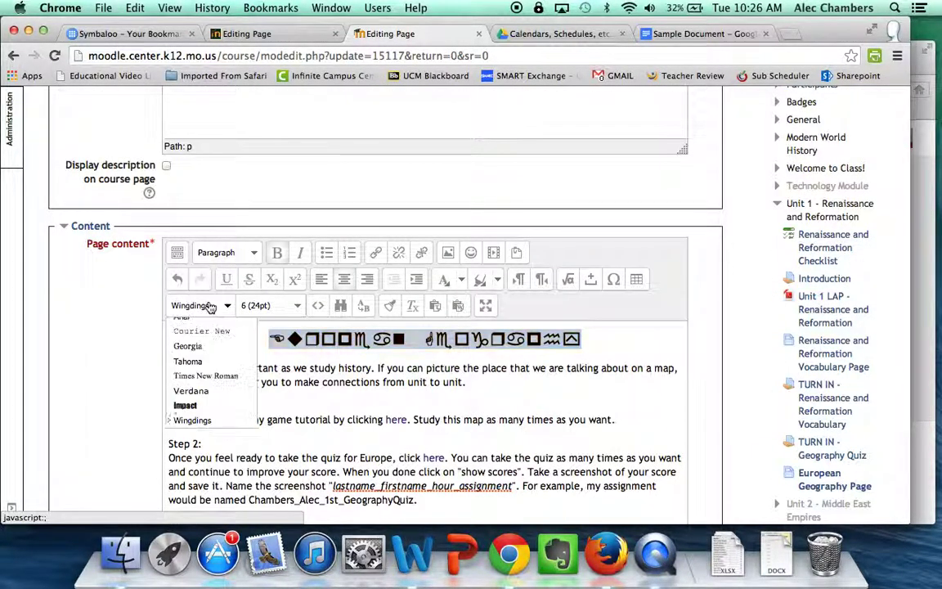
pyautogui.click(200, 405)
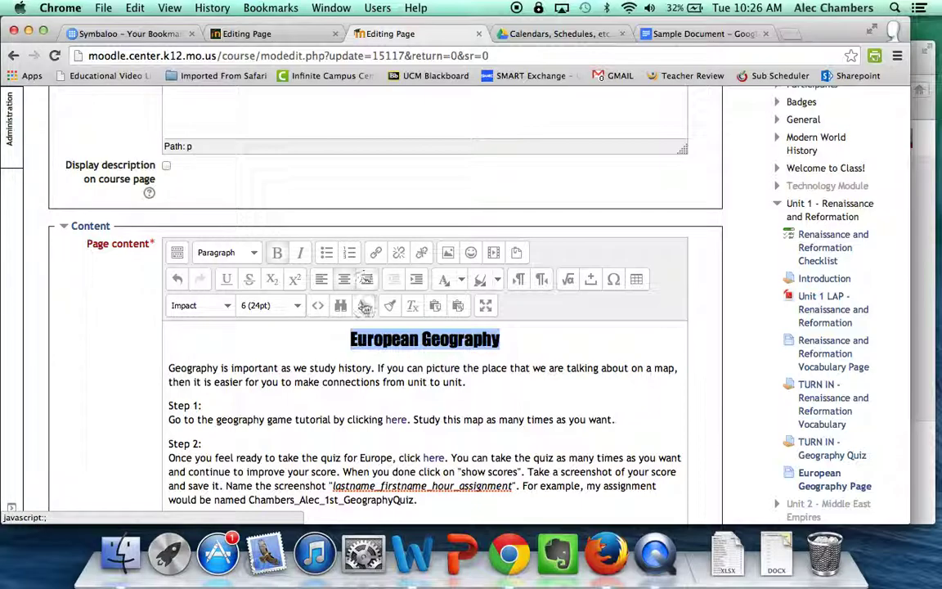
pyautogui.click(385, 382)
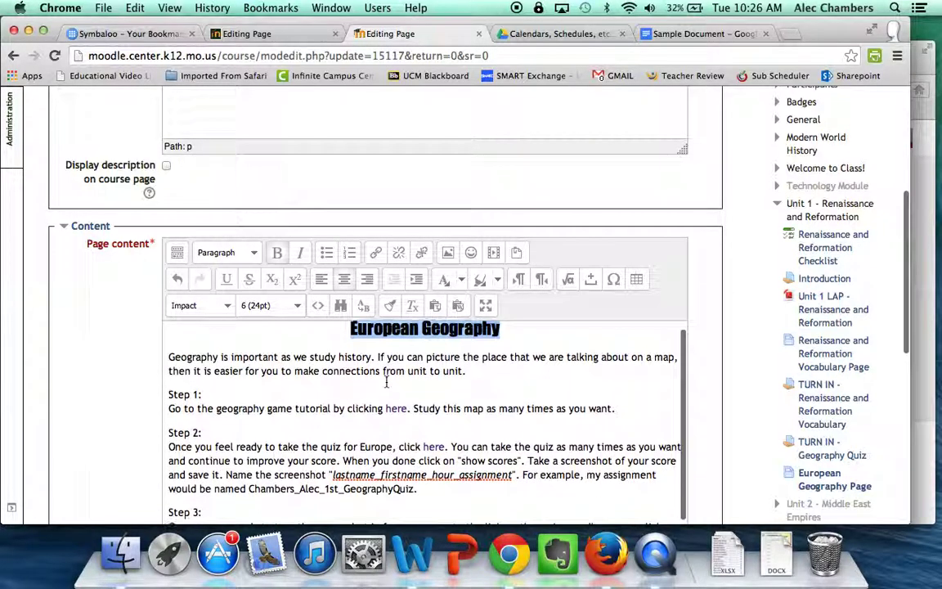
pyautogui.click(526, 332)
# Add a blank line below the title and search the web for 'europe map'
pyautogui.press('Return')
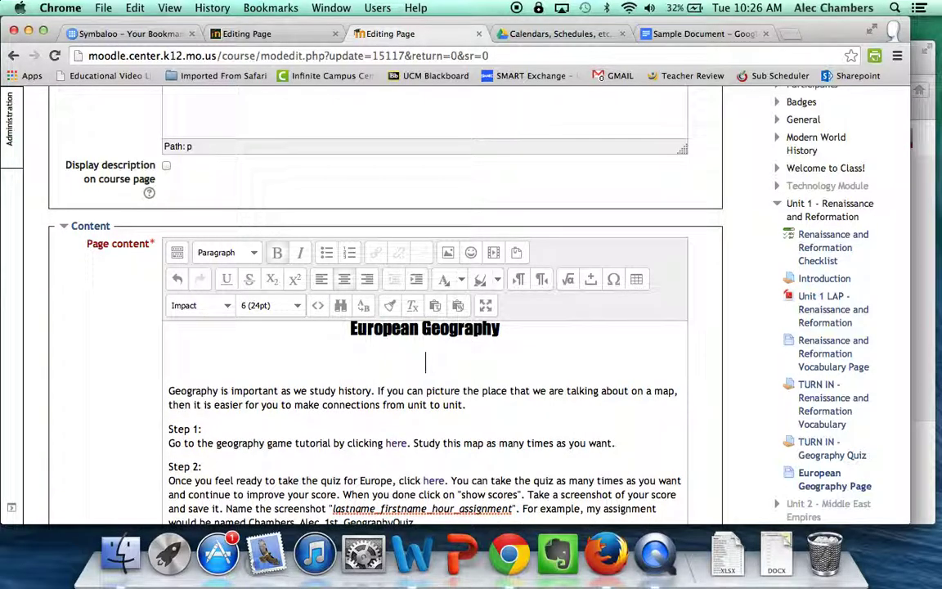
pyautogui.click(788, 34)
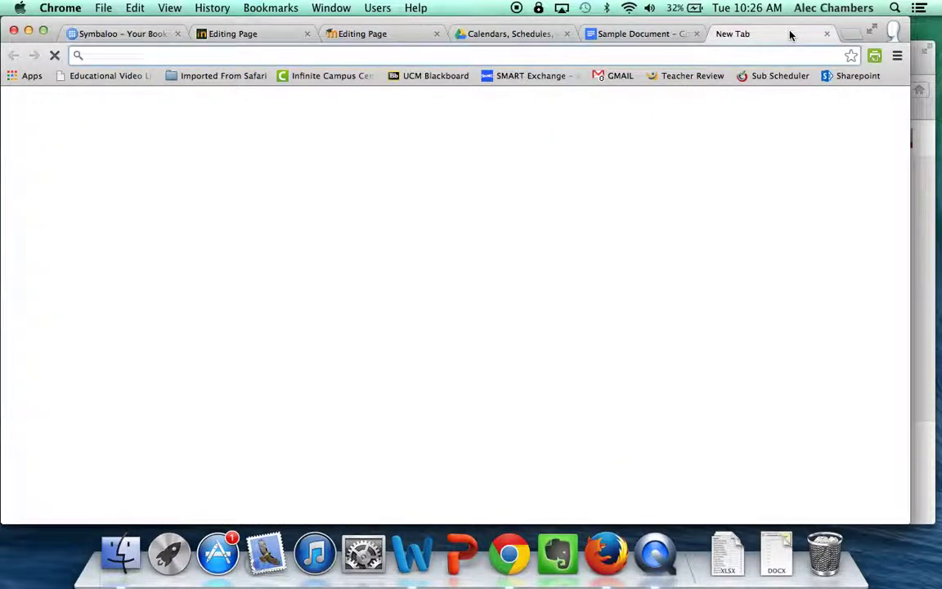
pyautogui.write('europe a')
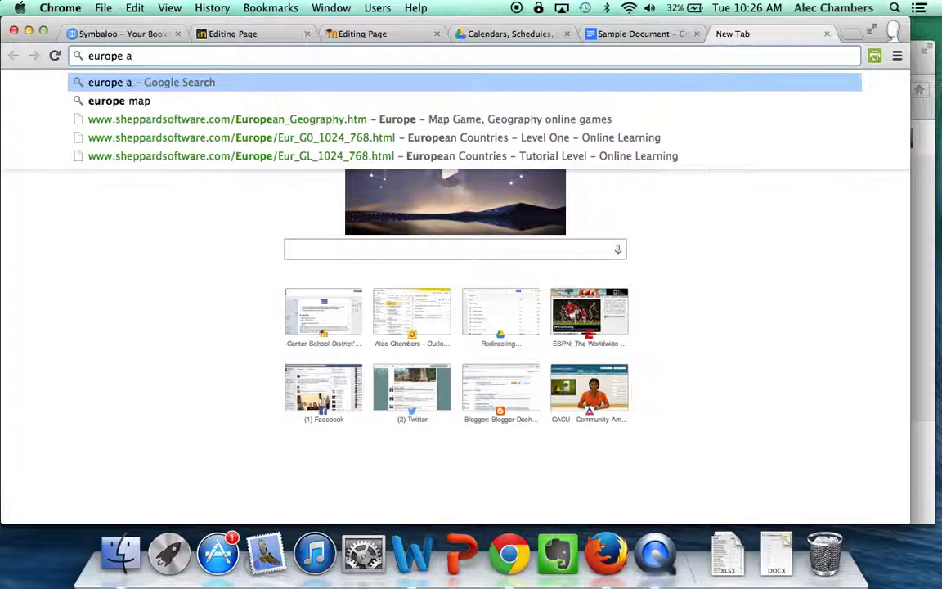
pyautogui.press('BackSpace')
pyautogui.write('map')
pyautogui.press('Return')
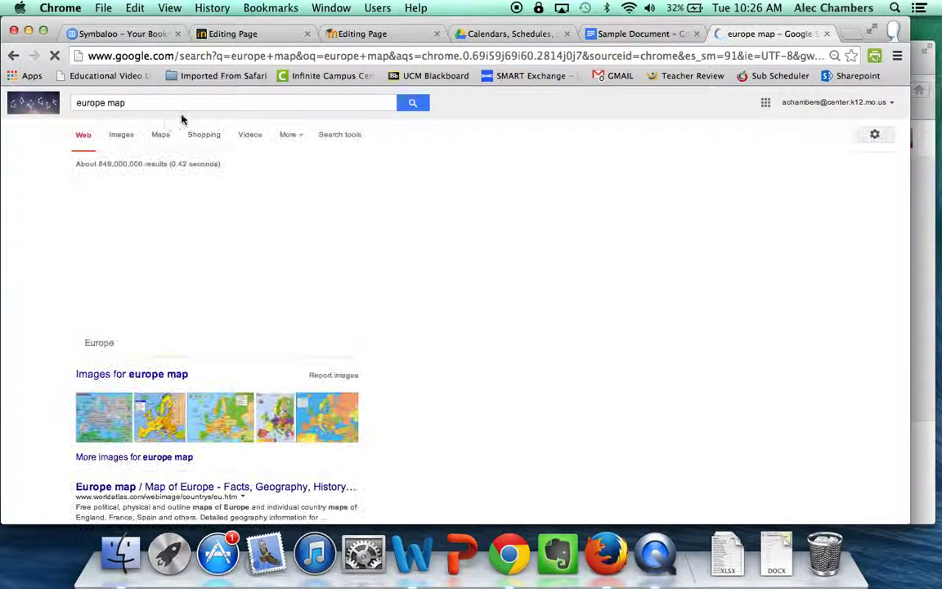
# Open a Map Of Europe image full size from Google Images and copy its URL
pyautogui.click(121, 134)
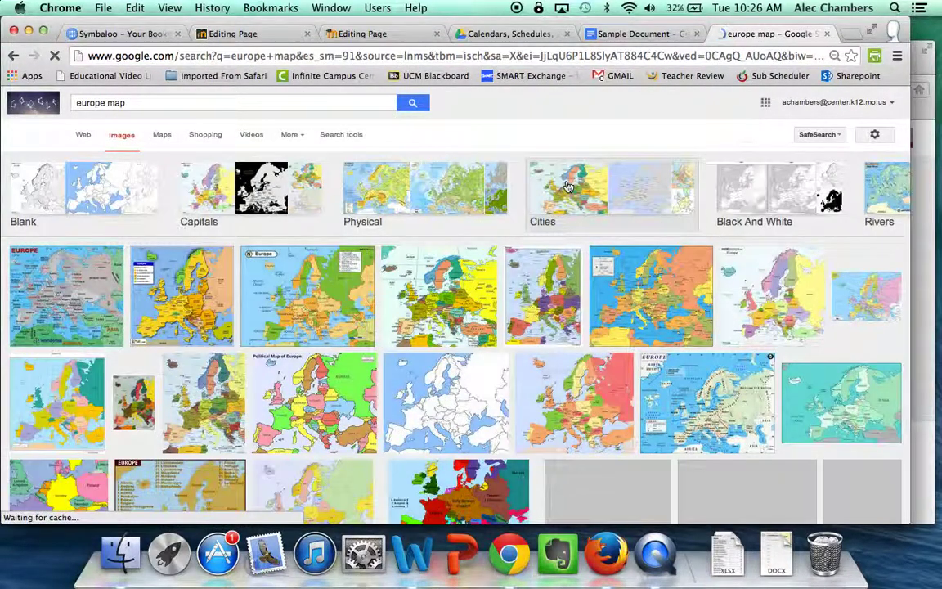
pyautogui.scroll(-1, 576, 222)
pyautogui.click(478, 263)
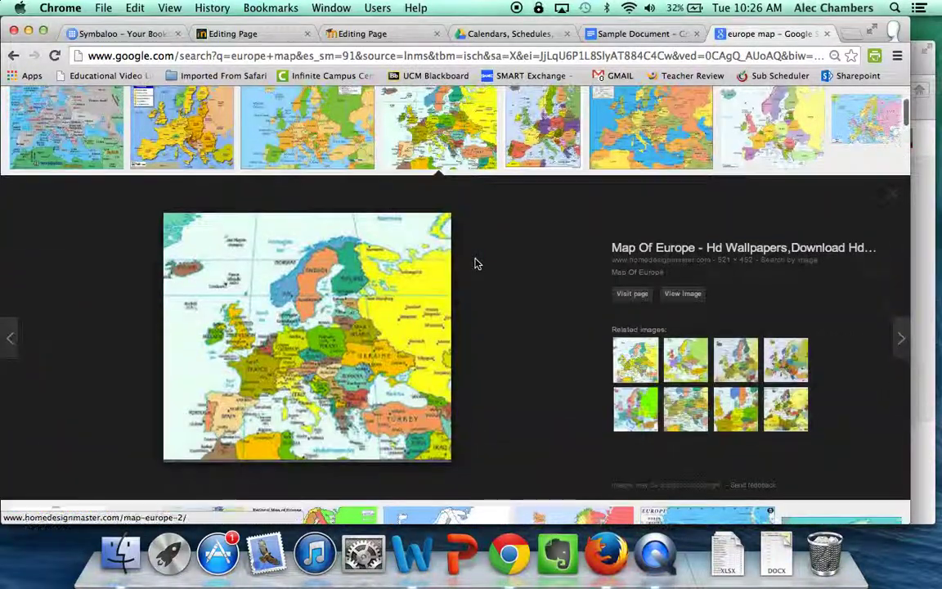
pyautogui.click(700, 298)
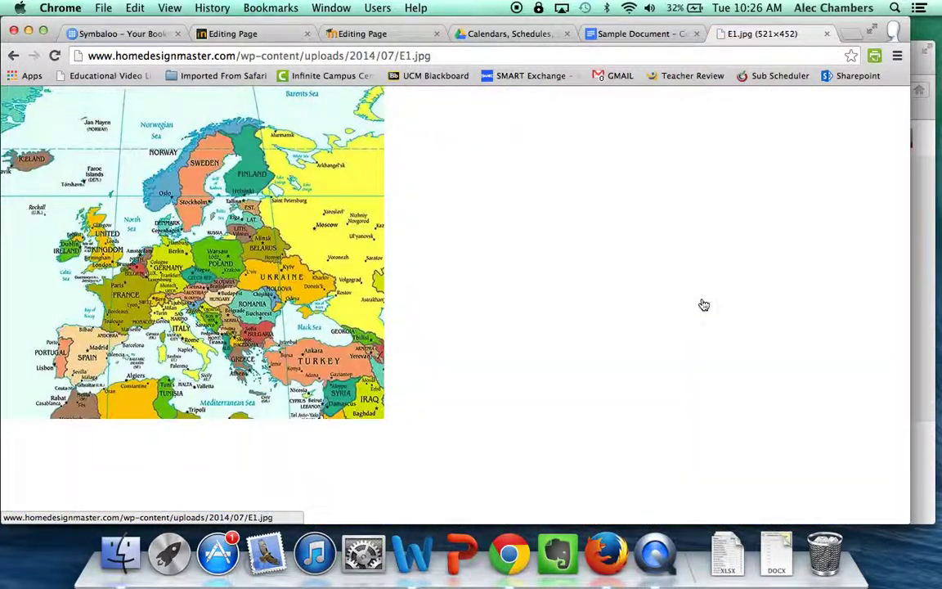
pyautogui.click(383, 57)
pyautogui.press('super+c')
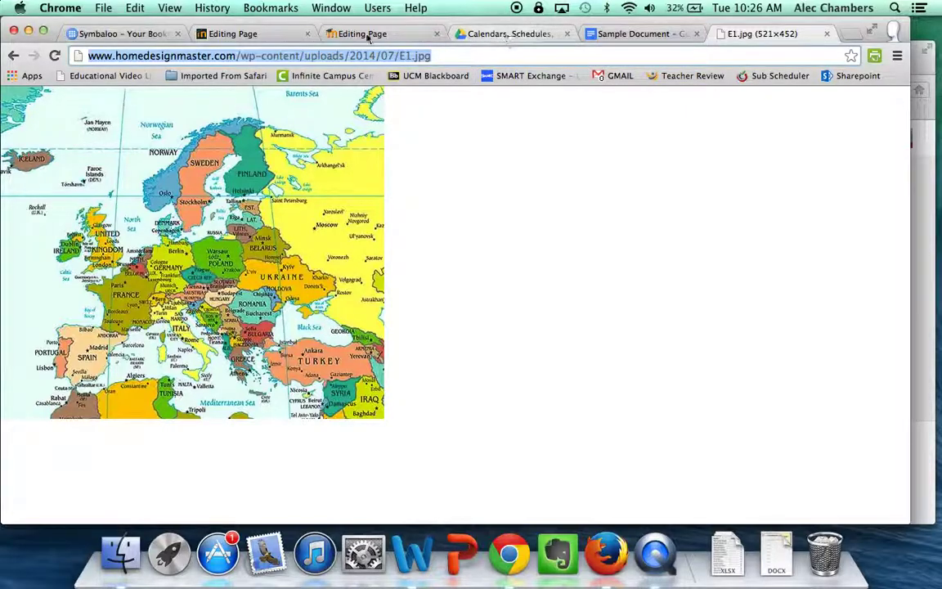
pyautogui.click(368, 33)
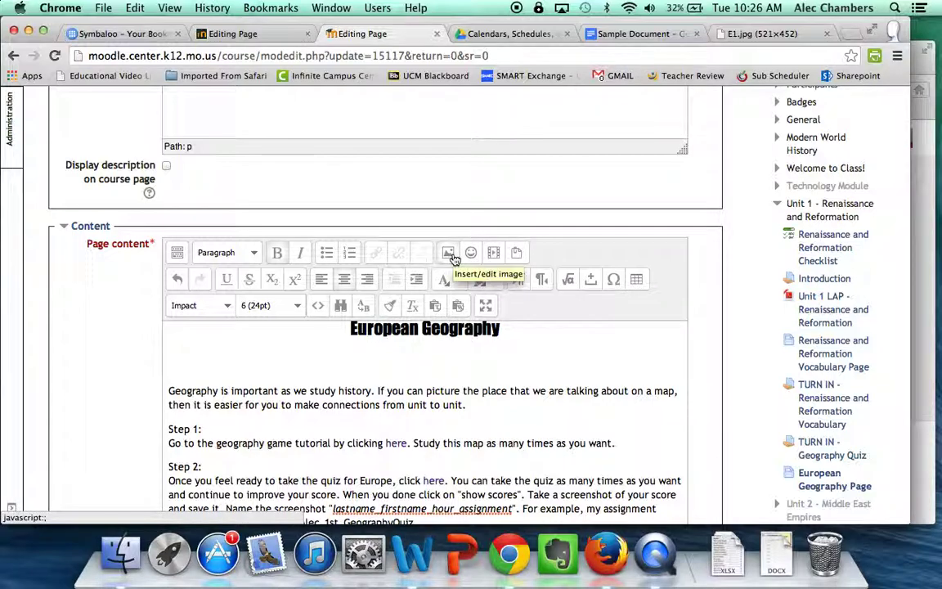
# Paste the map URL into the image dialog, review its 521 × 452 size, and insert it
pyautogui.click(448, 253)
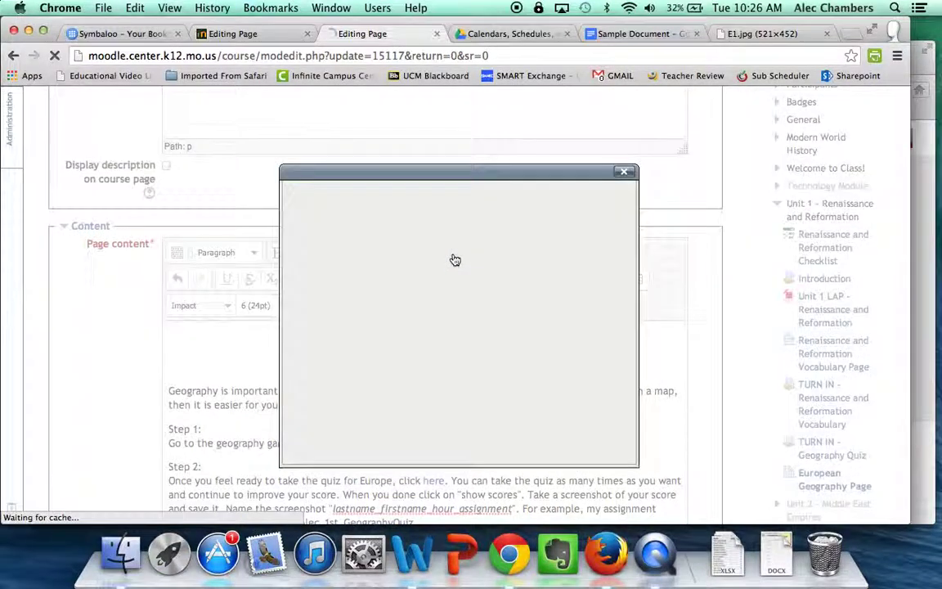
pyautogui.moveTo(344, 239); pyautogui.dragTo(317, 244)
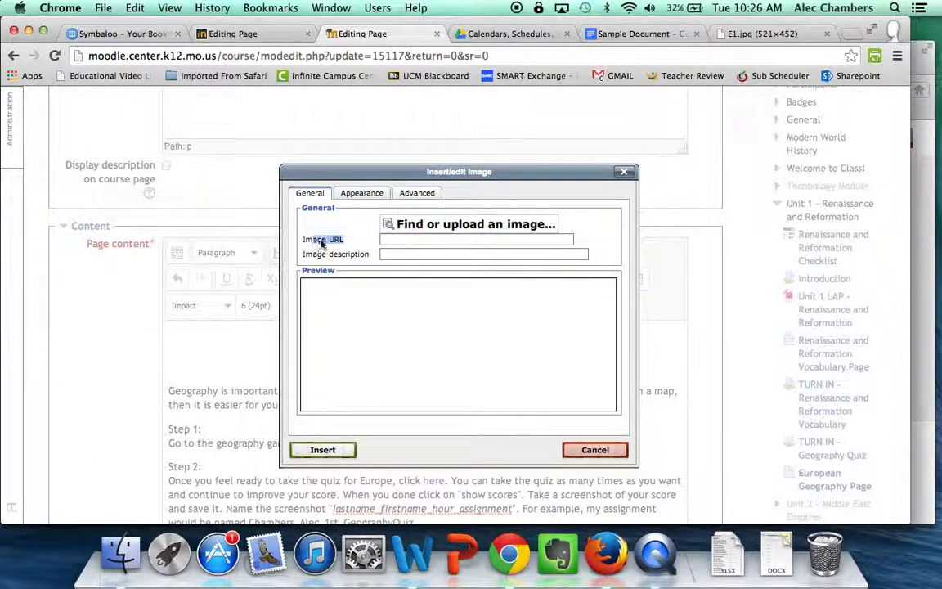
pyautogui.click(422, 240)
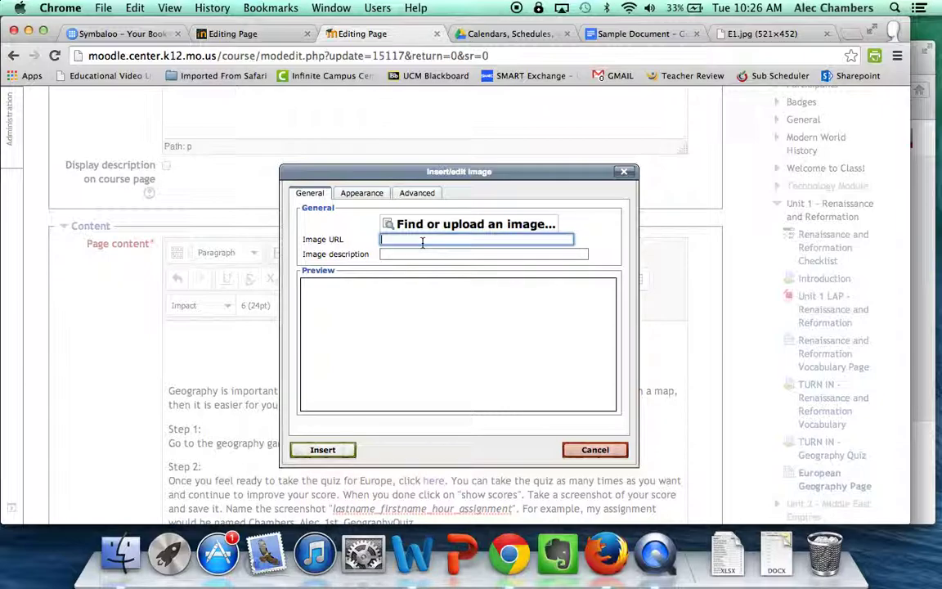
pyautogui.press('super+v')
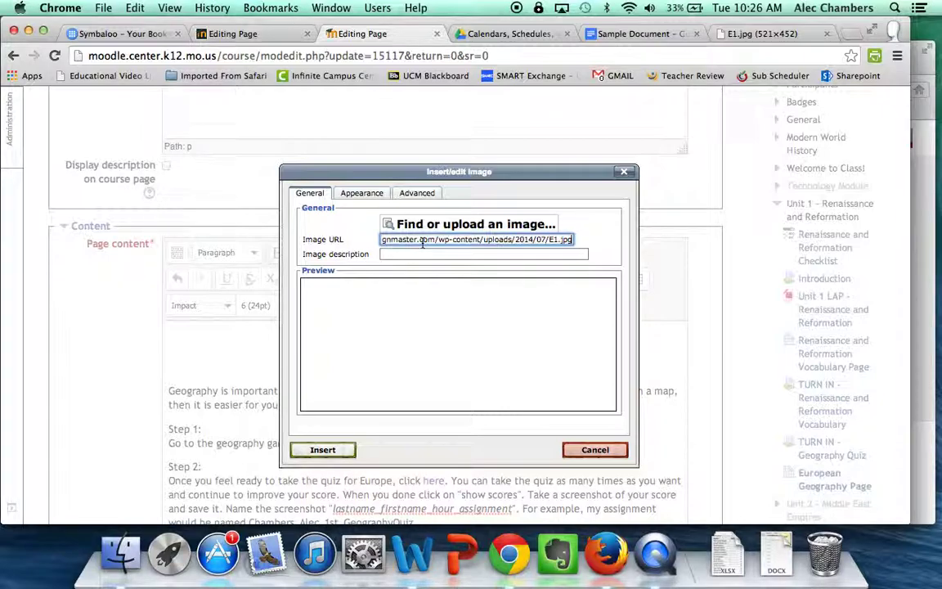
pyautogui.click(421, 253)
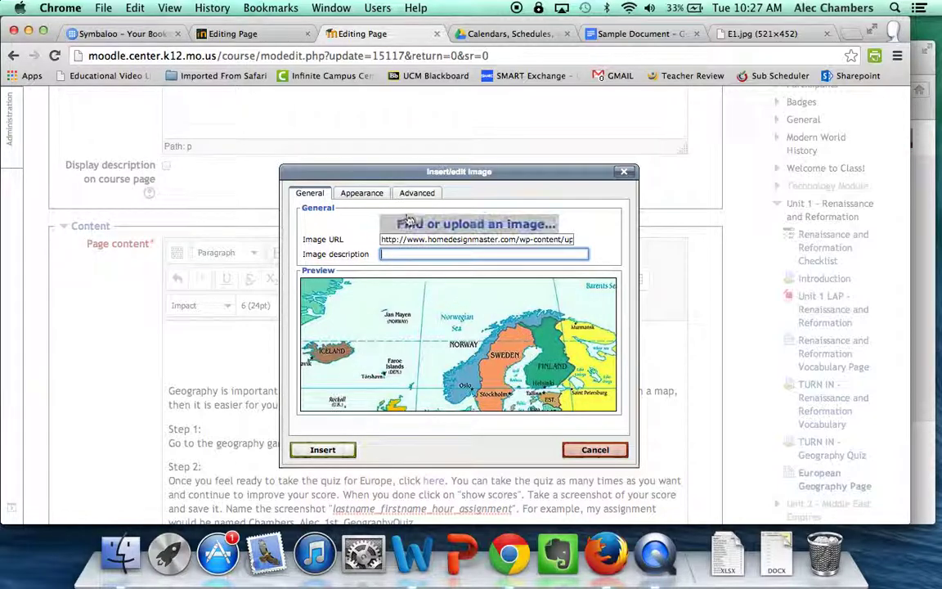
pyautogui.click(382, 196)
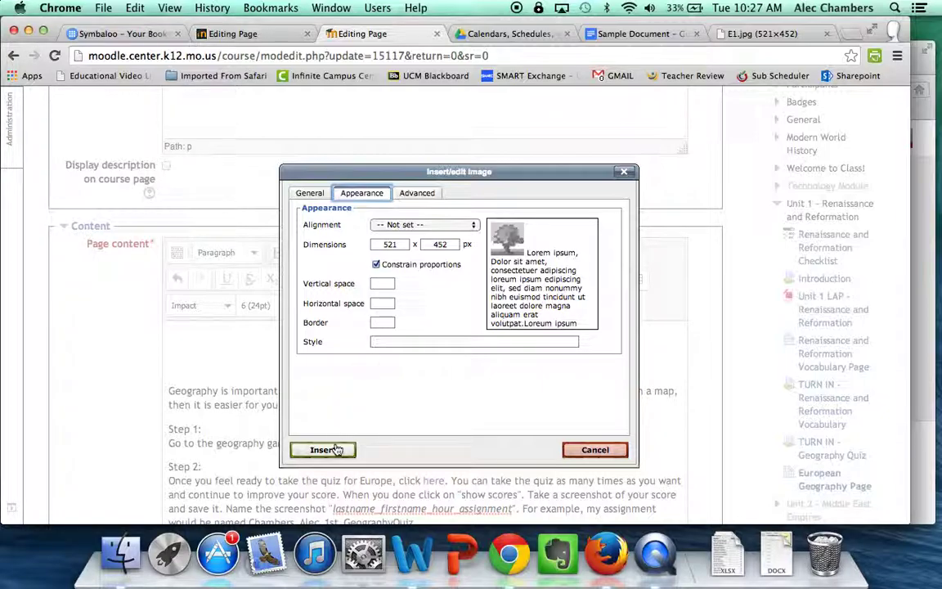
pyautogui.click(310, 193)
pyautogui.click(323, 451)
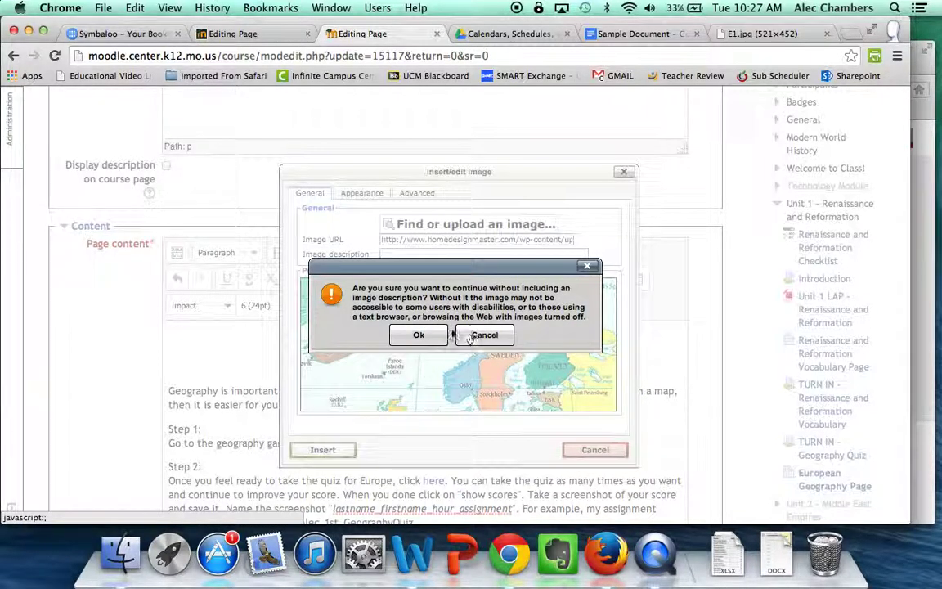
# Confirm inserting without a description, then drag the map's corner handle twice to shrink it
pyautogui.click(418, 335)
pyautogui.scroll(-5, 549, 374)
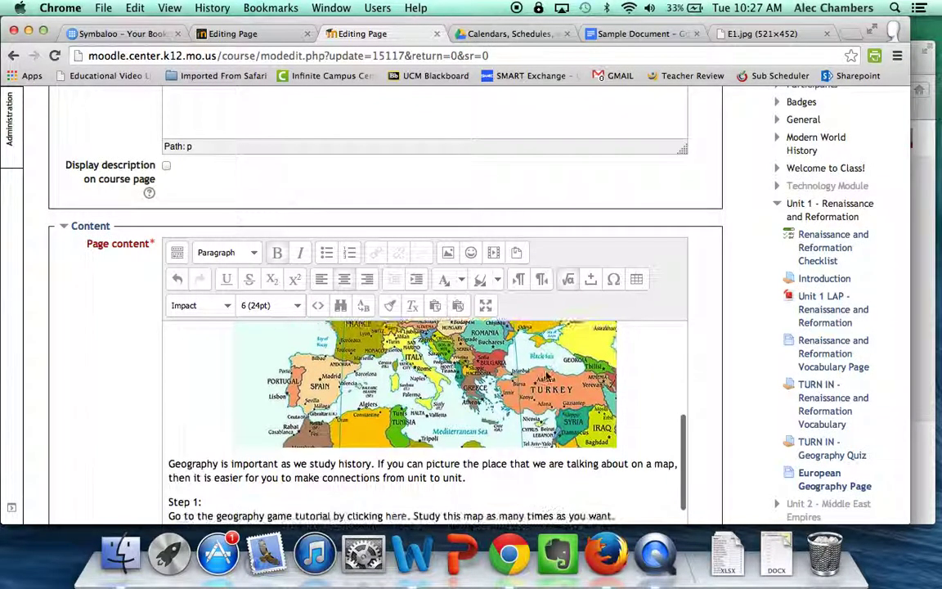
pyautogui.click(595, 417)
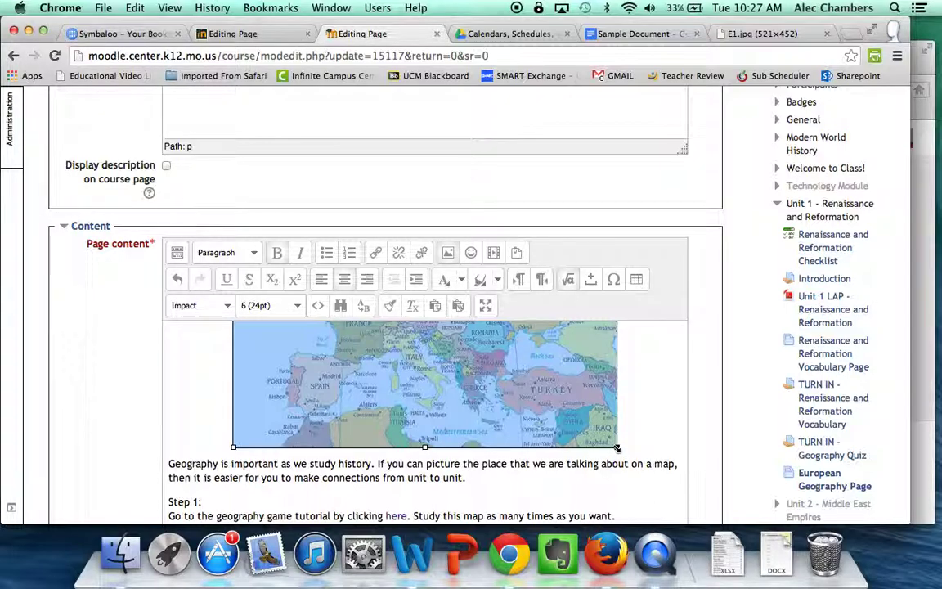
pyautogui.moveTo(617, 448); pyautogui.dragTo(554, 397)
pyautogui.scroll(3, 554, 398)
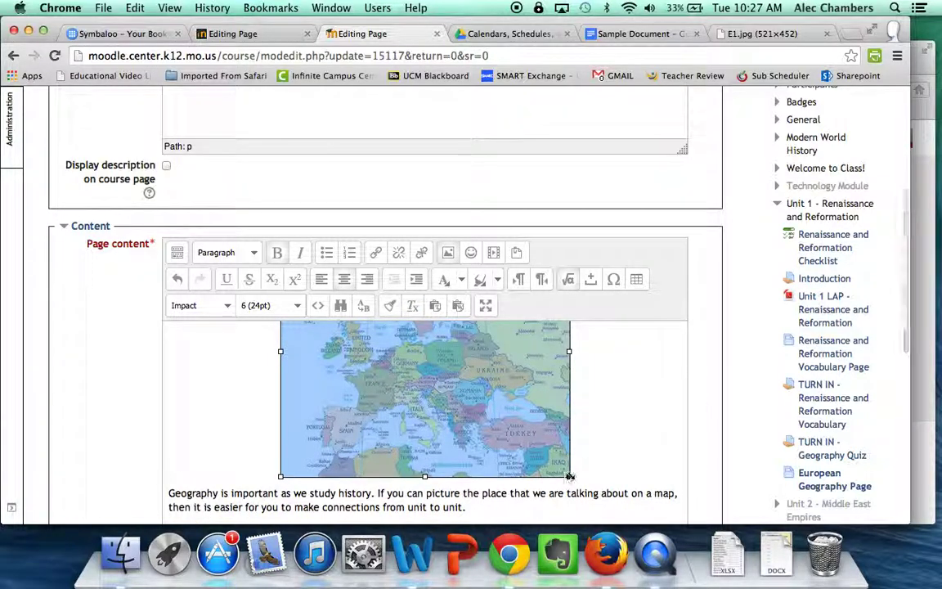
pyautogui.moveTo(570, 475); pyautogui.dragTo(522, 395)
pyautogui.click(563, 424)
pyautogui.scroll(3, 563, 425)
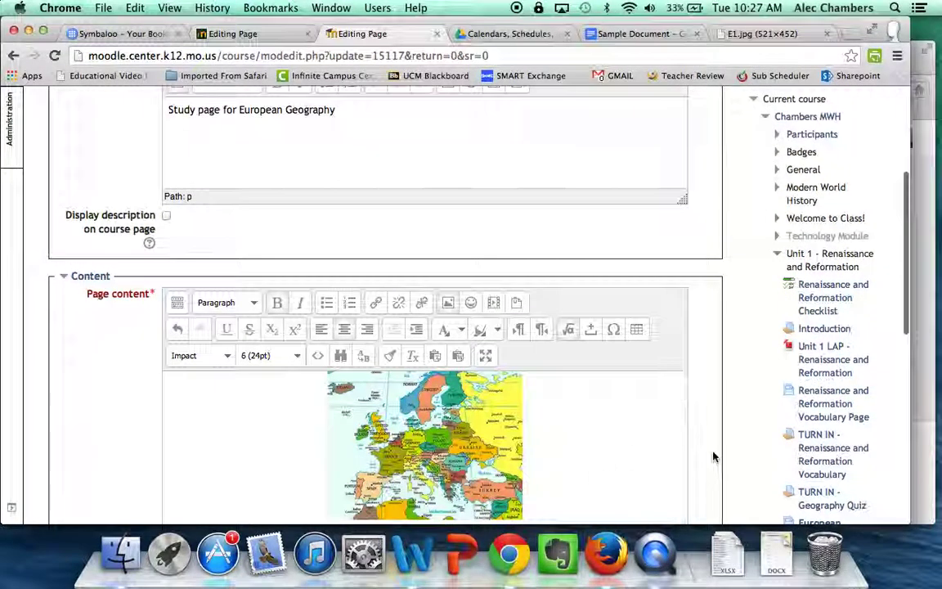
pyautogui.scroll(-3, 714, 454)
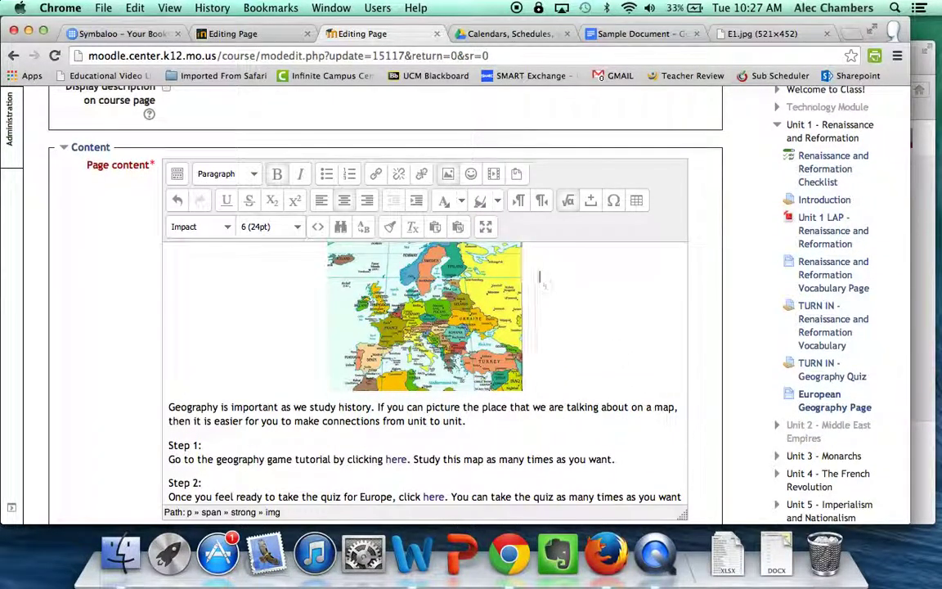
# Enlarge the European Geography title to 36pt in the full-window editor
pyautogui.click(486, 228)
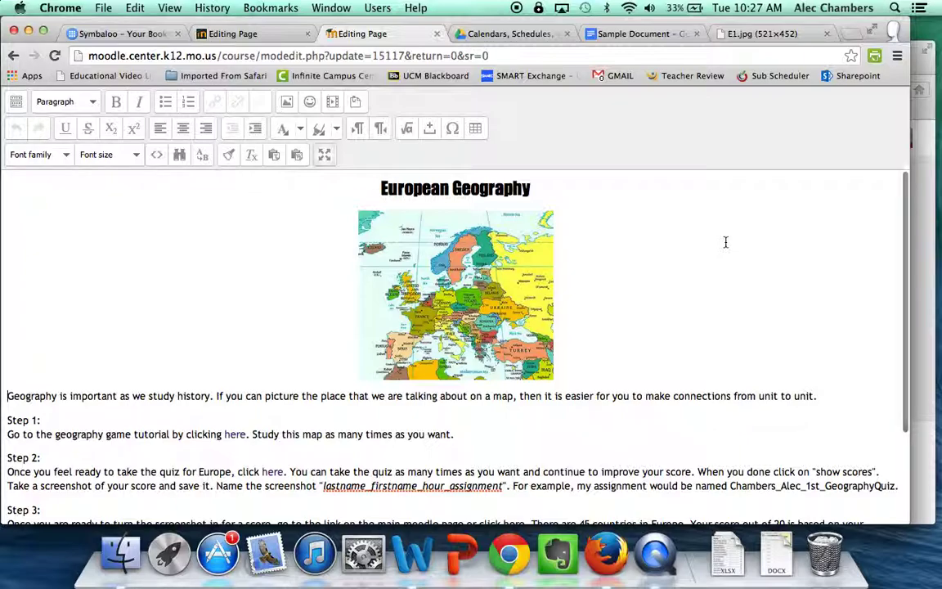
pyautogui.moveTo(540, 189); pyautogui.dragTo(380, 168)
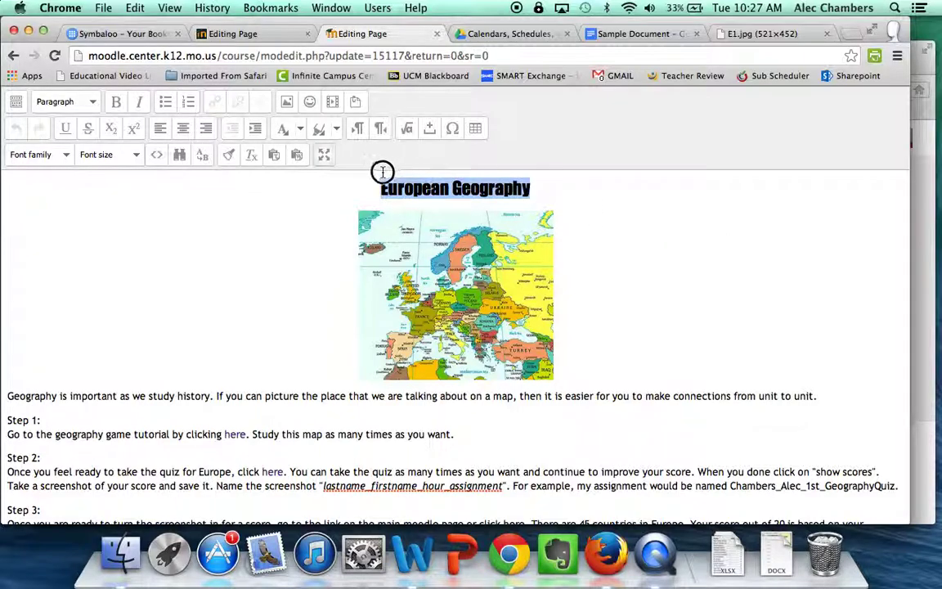
pyautogui.click(105, 155)
pyautogui.scroll(-2, 117, 213)
pyautogui.click(121, 259)
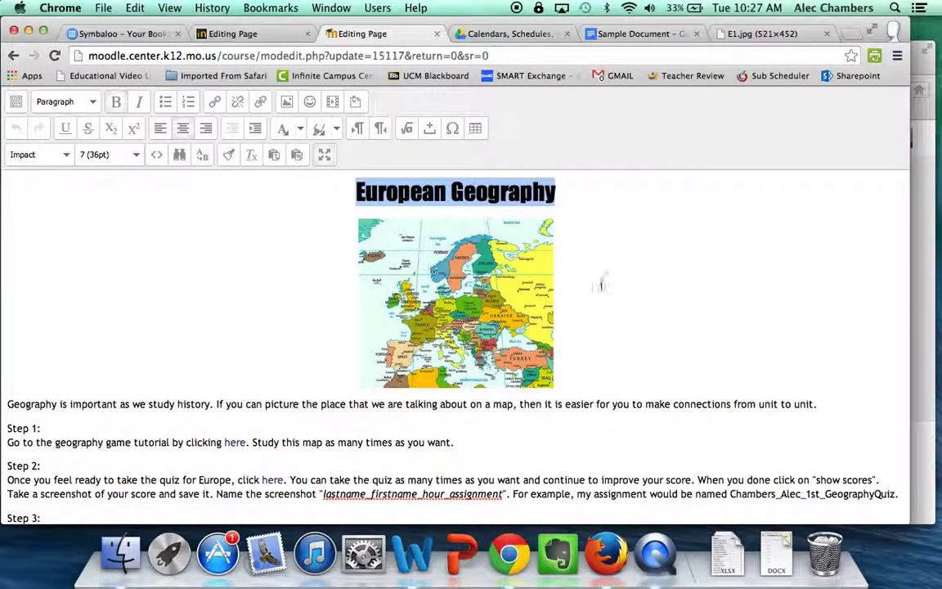
# Select the Step 1, Step 2 and Step 3 headings to make them bold
pyautogui.scroll(-5, 653, 291)
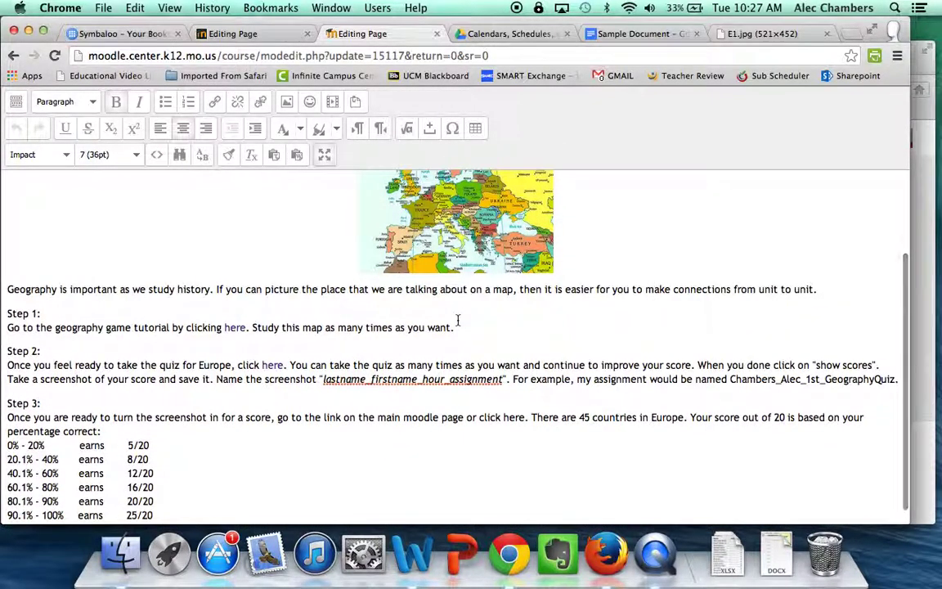
pyautogui.moveTo(50, 295); pyautogui.dragTo(6, 290)
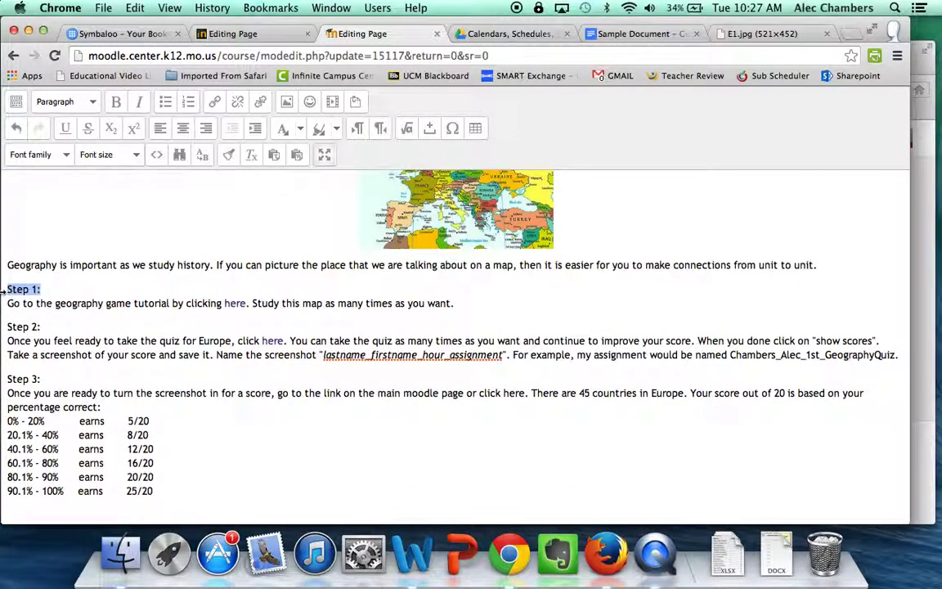
pyautogui.moveTo(45, 326); pyautogui.dragTo(3, 327)
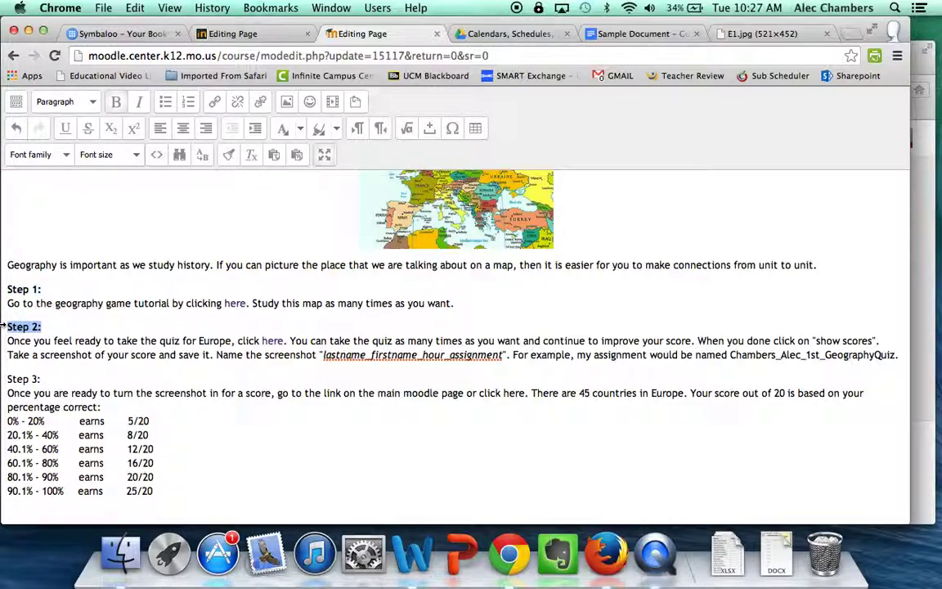
pyautogui.moveTo(48, 379); pyautogui.dragTo(3, 379)
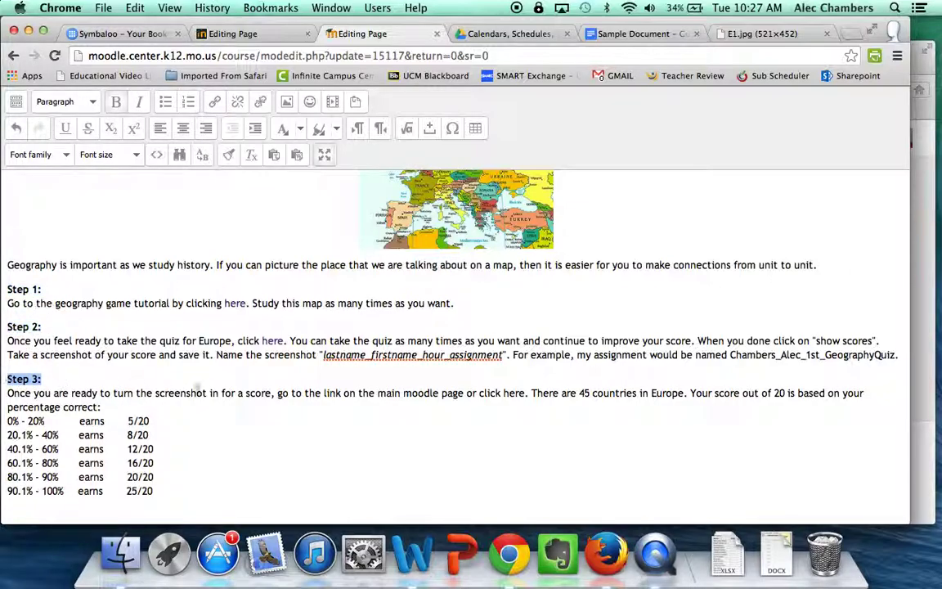
pyautogui.scroll(-1, 336, 394)
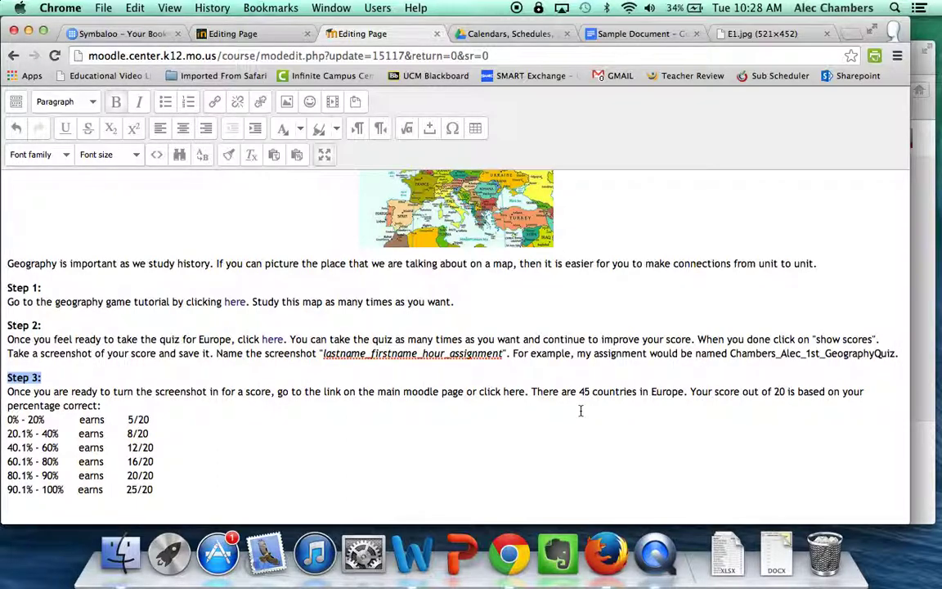
# Go to the Moodle home in another tab and open the Chambers Modern World History course
pyautogui.click(777, 34)
pyautogui.write('moodle.center.k12.mo.us')
pyautogui.press('Return')
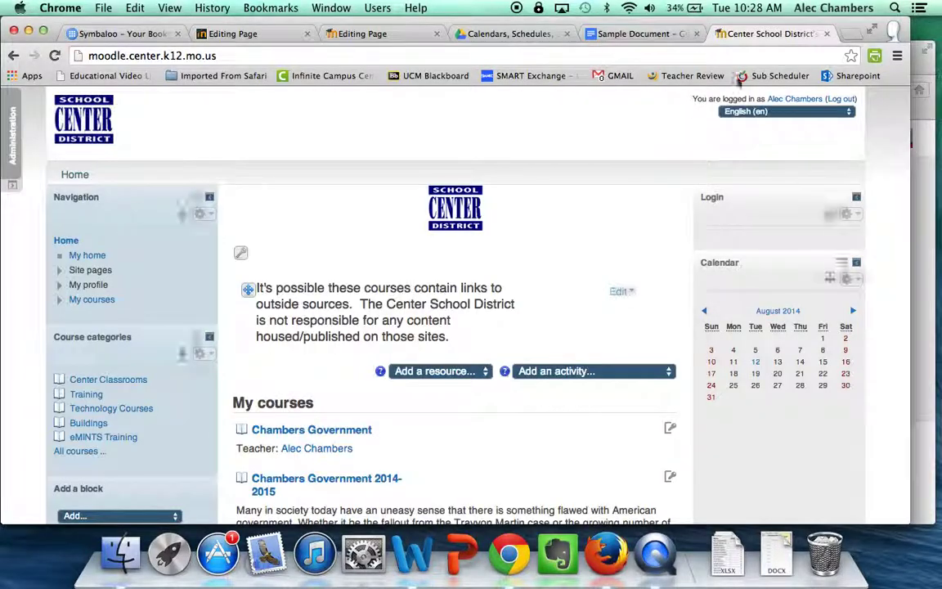
pyautogui.scroll(-1, 417, 419)
pyautogui.scroll(-5, 348, 405)
pyautogui.click(370, 418)
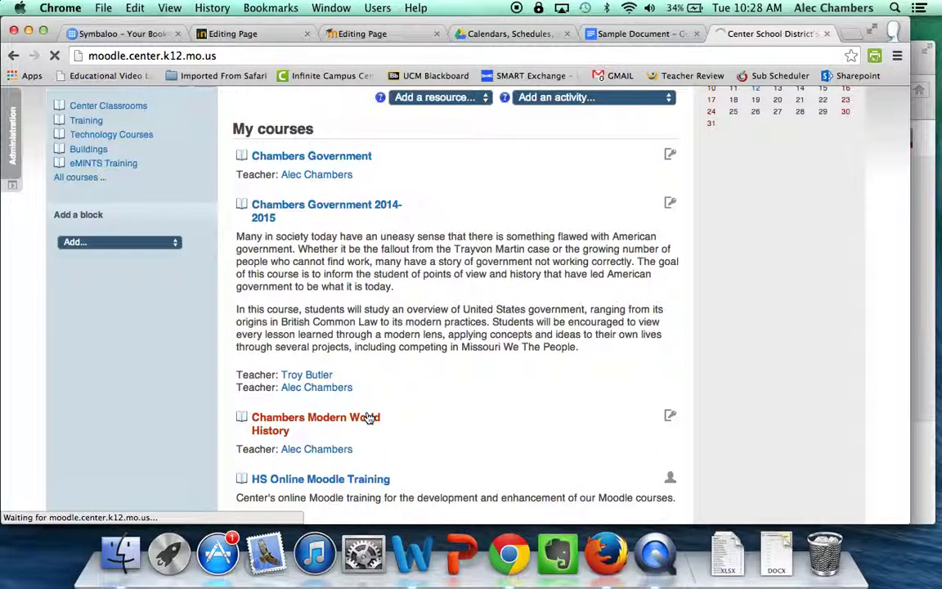
pyautogui.scroll(-10, 421, 385)
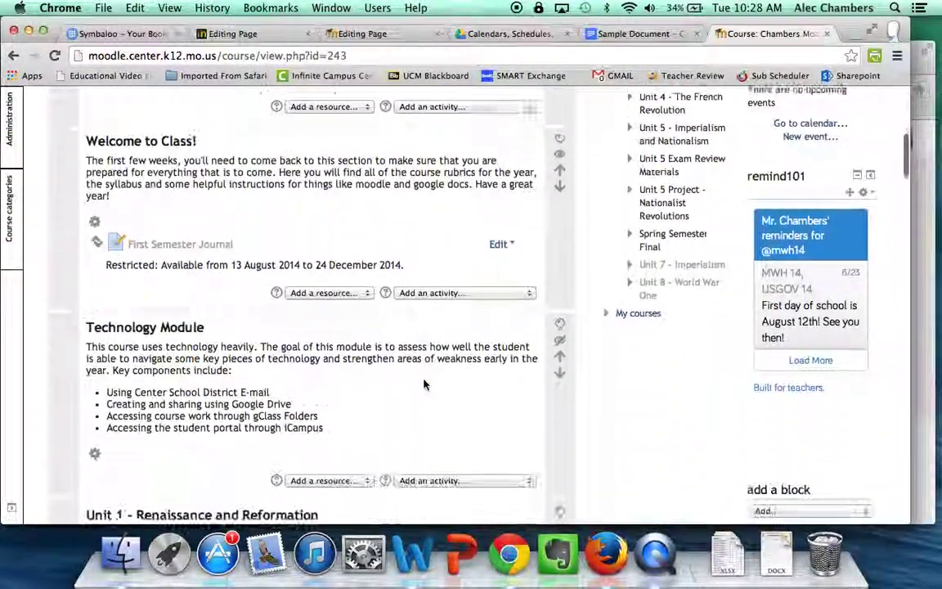
pyautogui.scroll(-10, 423, 384)
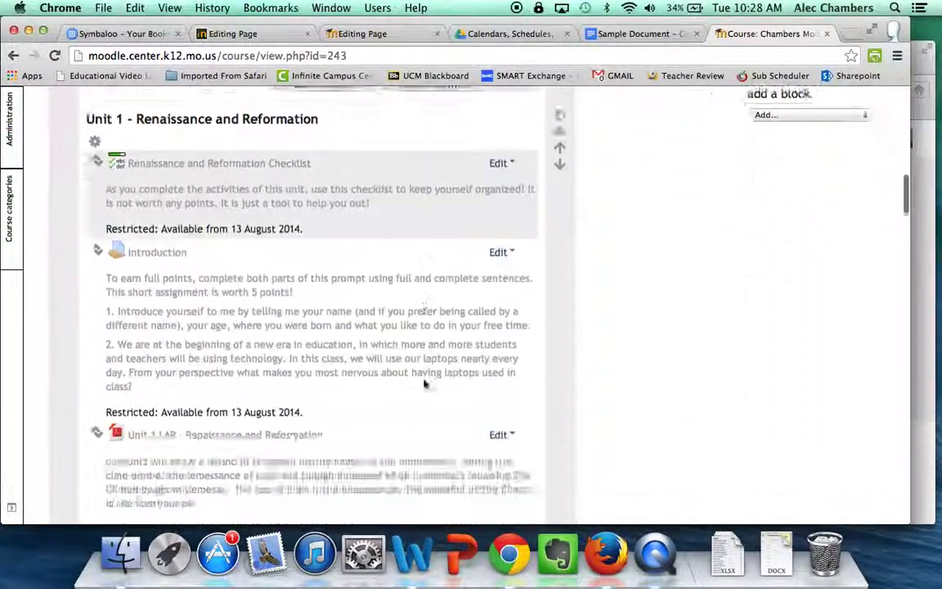
pyautogui.scroll(-3, 423, 384)
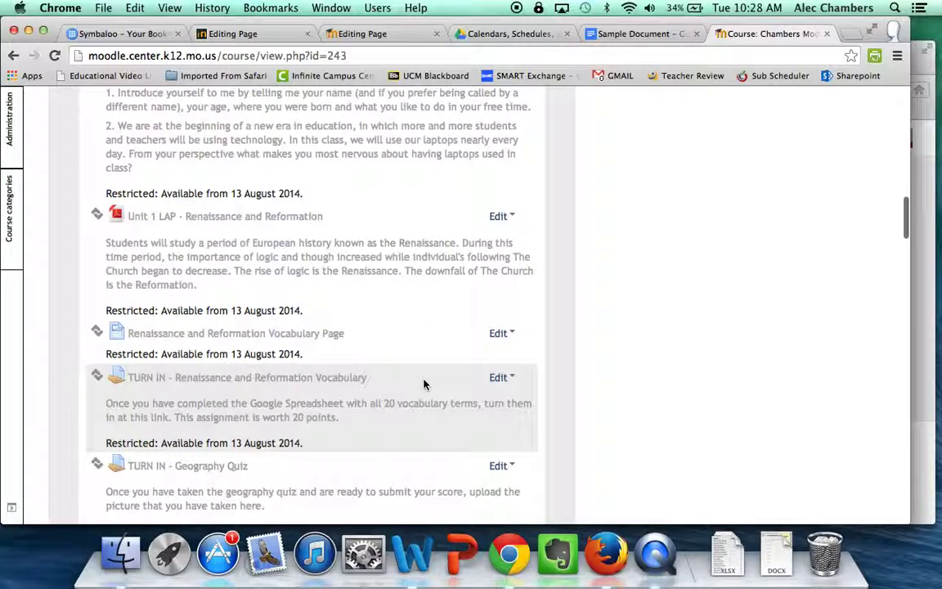
pyautogui.click(401, 34)
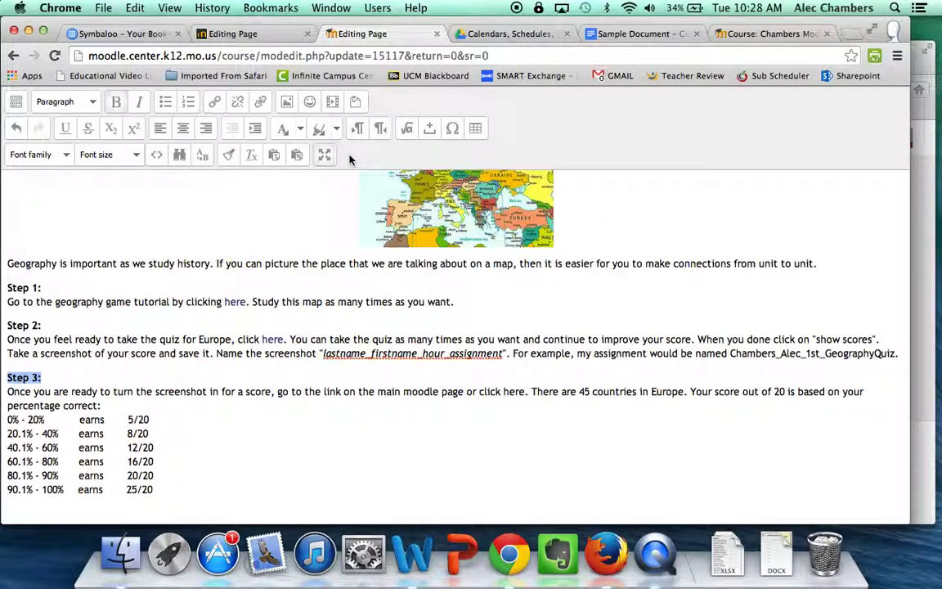
# Open the TURN IN - Geography Quiz assignment and copy its web address
pyautogui.click(740, 34)
pyautogui.scroll(-3, 404, 245)
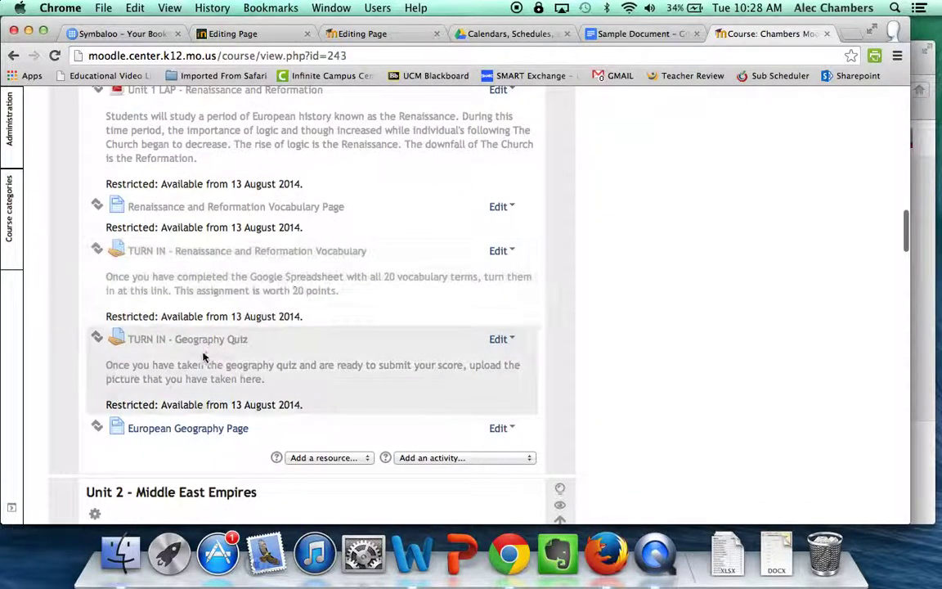
pyautogui.click(215, 344)
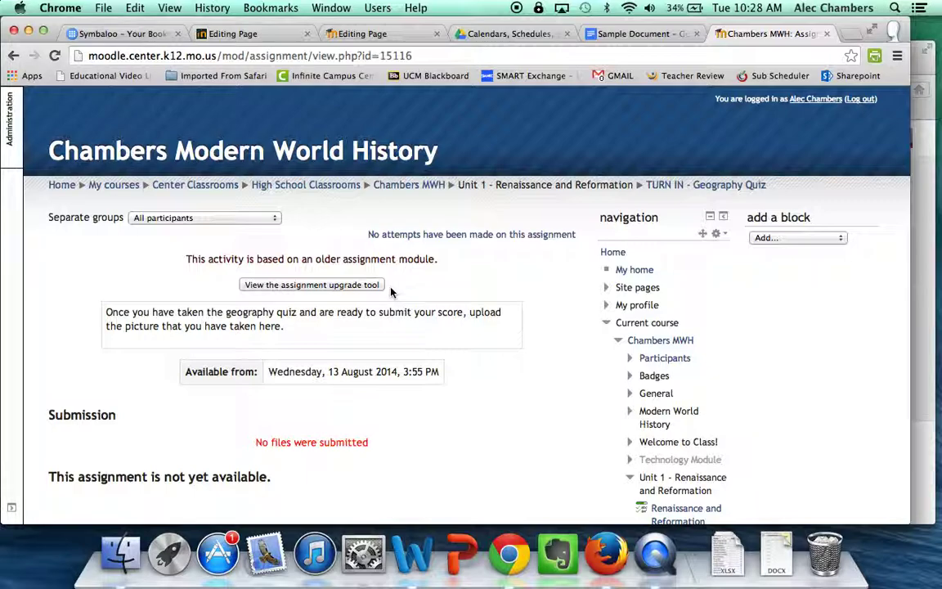
pyautogui.click(411, 55)
pyautogui.press('super+c')
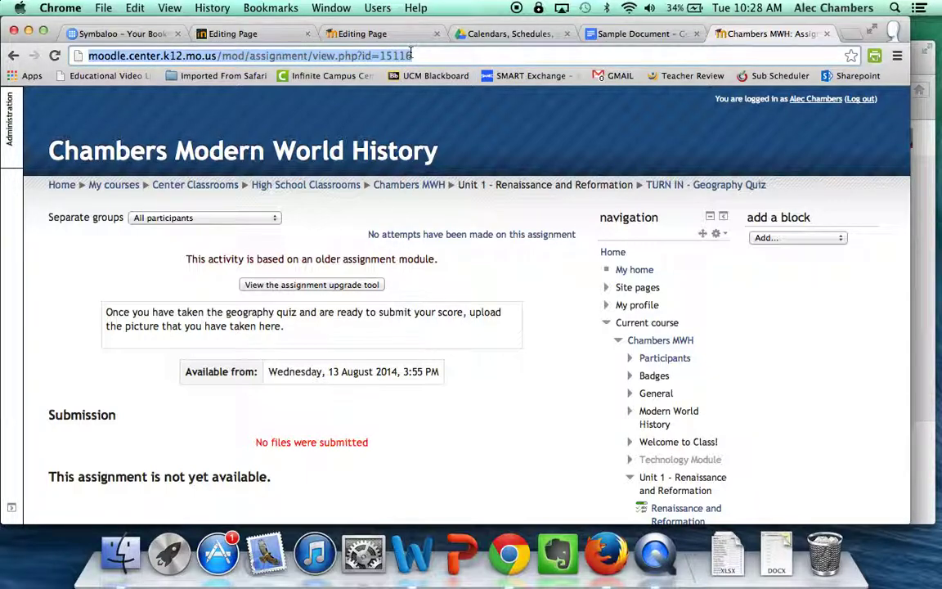
pyautogui.click(367, 33)
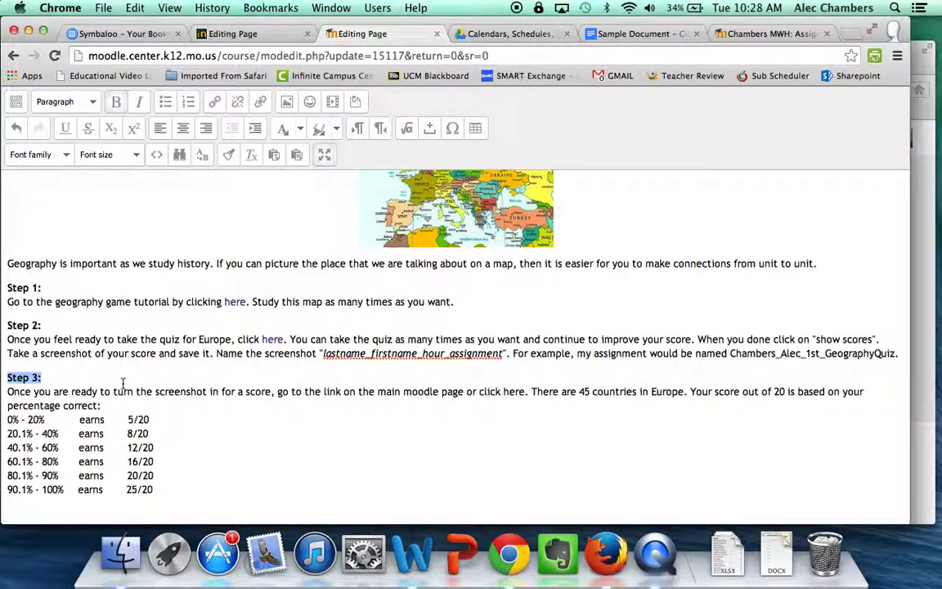
# Link 'here' in Step 3 to the pasted Geography Quiz assignment URL, opening in a new window (_blank)
pyautogui.click(354, 402)
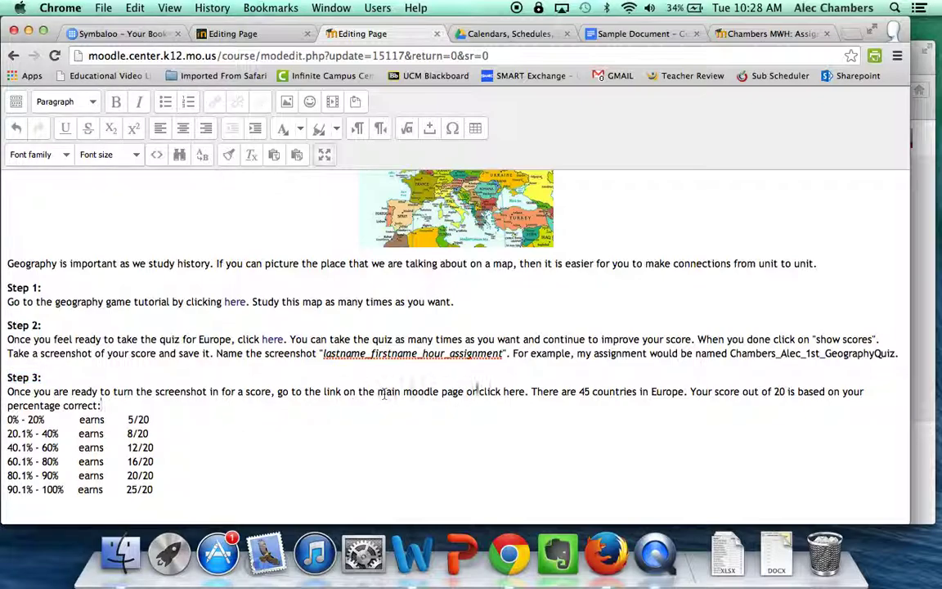
pyautogui.moveTo(504, 391); pyautogui.dragTo(526, 396)
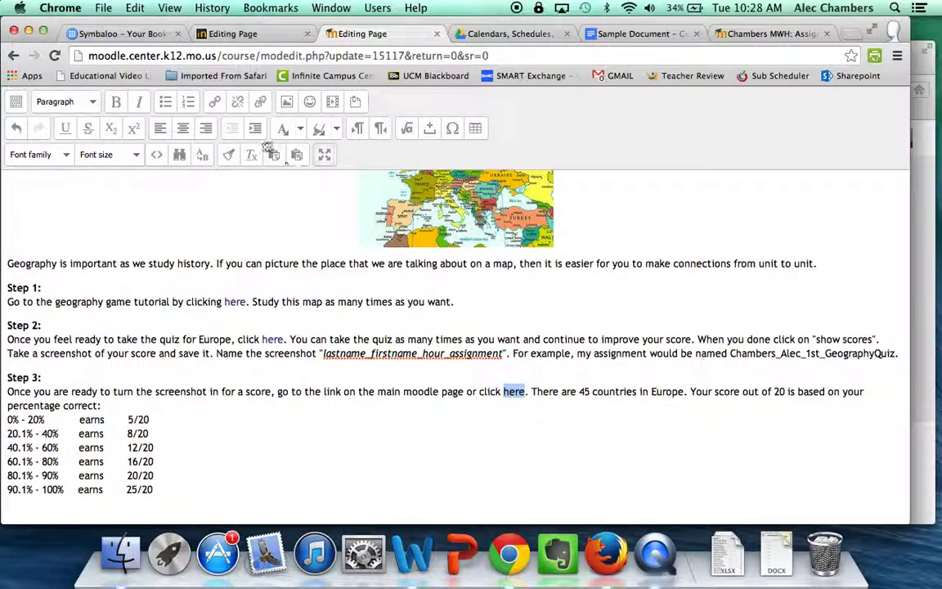
pyautogui.click(218, 103)
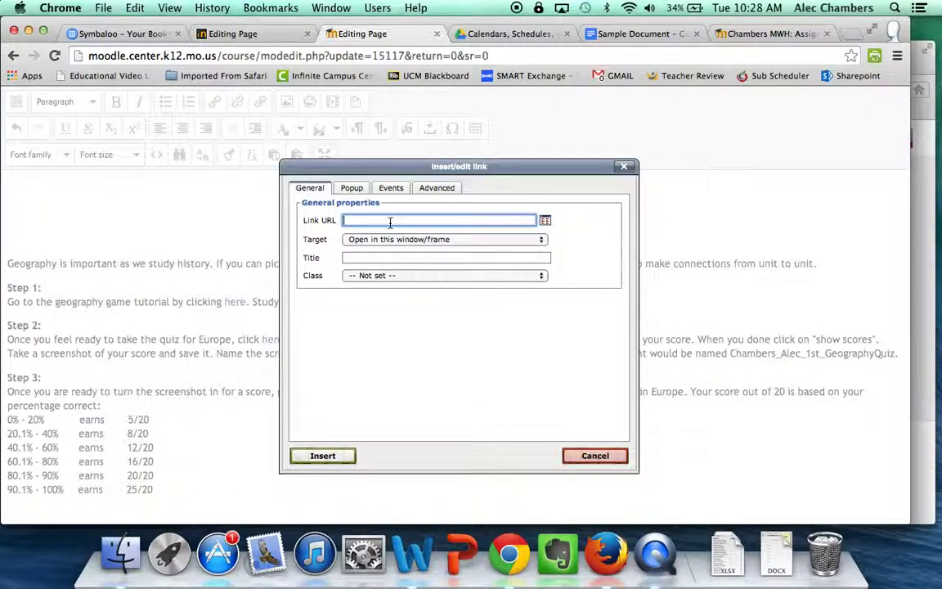
pyautogui.press('super+v')
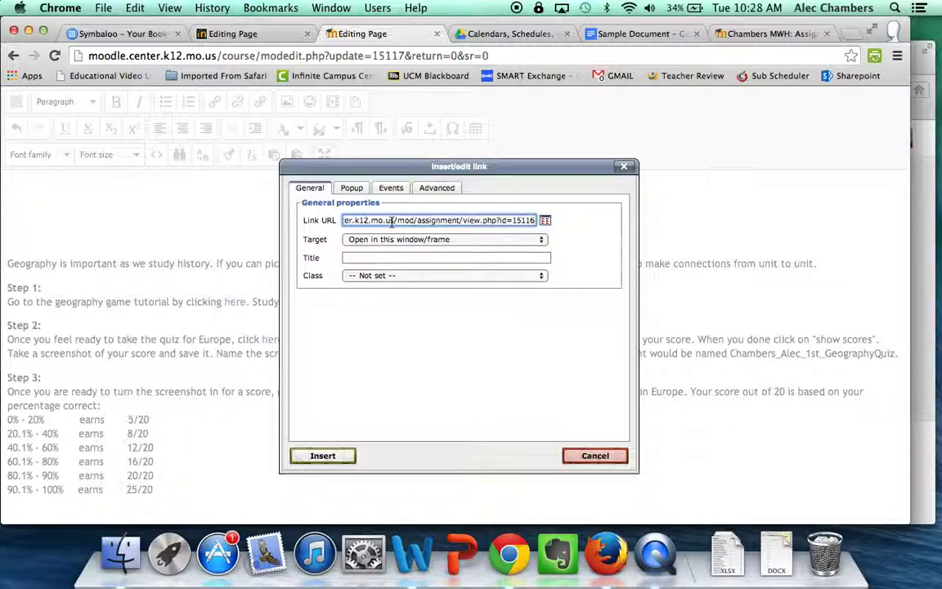
pyautogui.click(402, 239)
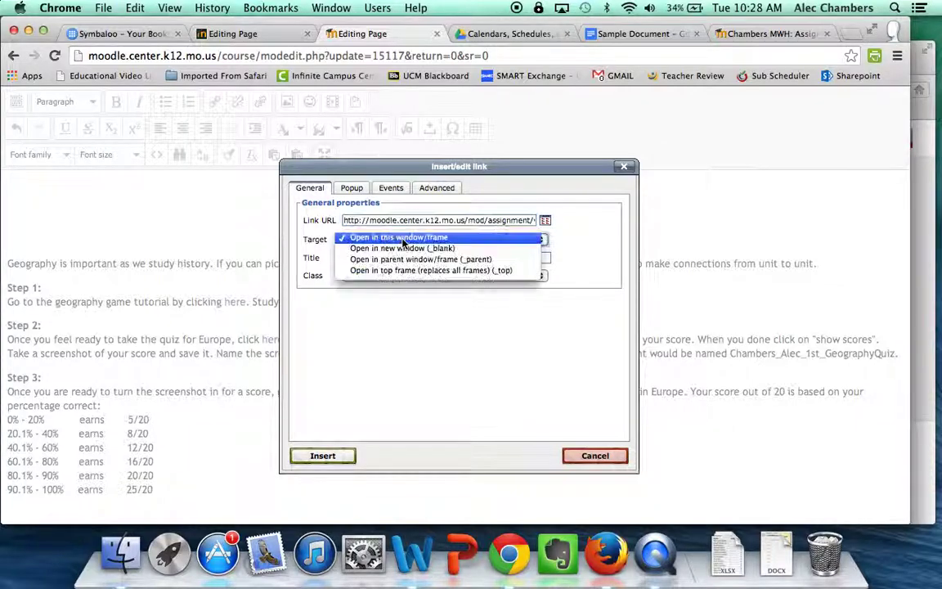
pyautogui.click(404, 249)
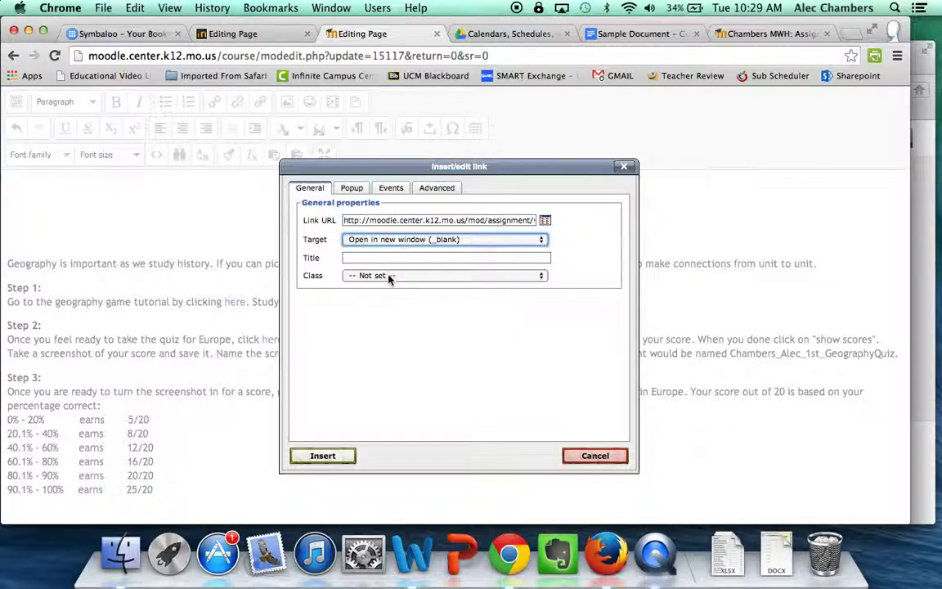
pyautogui.click(389, 279)
pyautogui.click(399, 275)
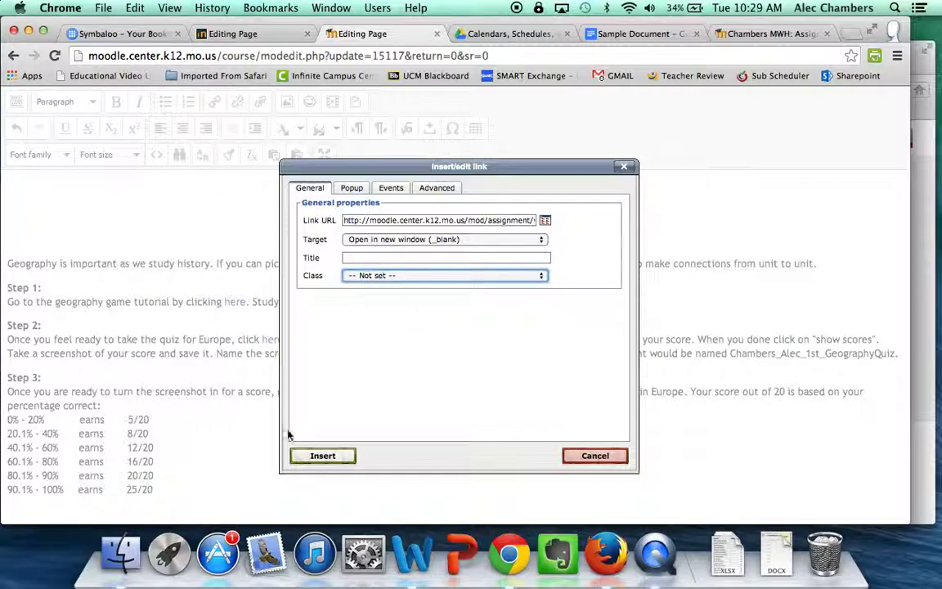
pyautogui.click(307, 455)
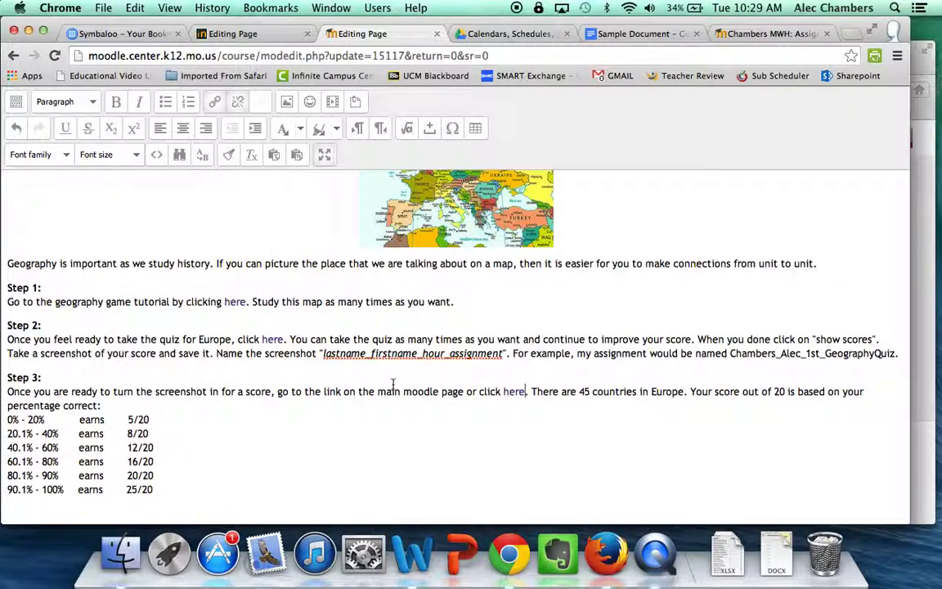
# Exit full-screen editing and save the page, returning to the course
pyautogui.click(324, 154)
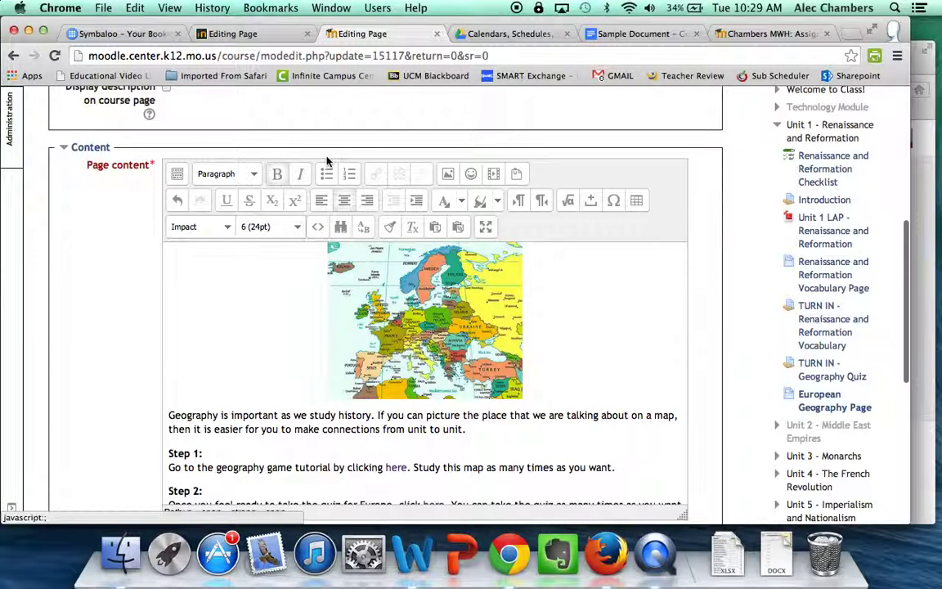
pyautogui.scroll(-1, 92, 329)
pyautogui.scroll(-5, 98, 319)
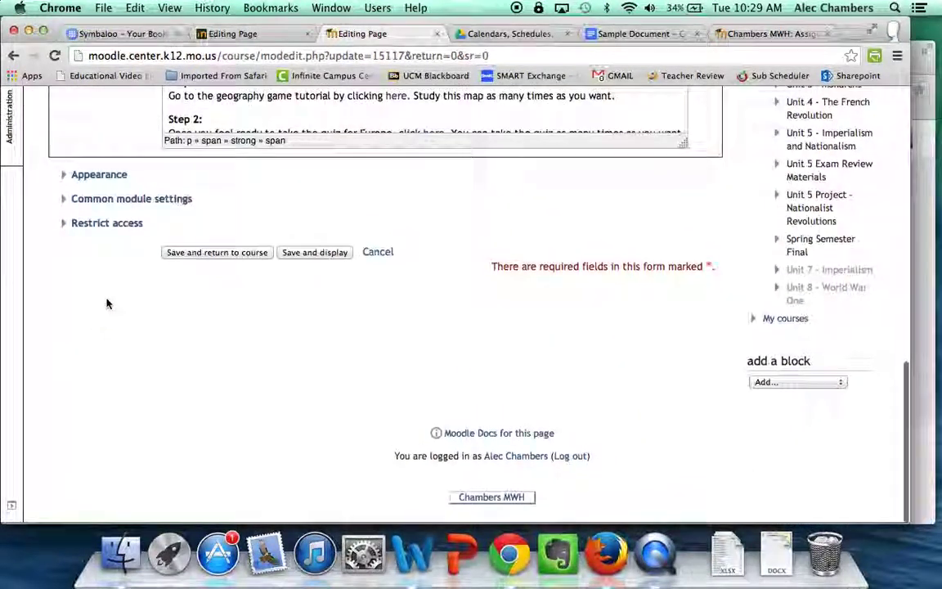
pyautogui.click(211, 255)
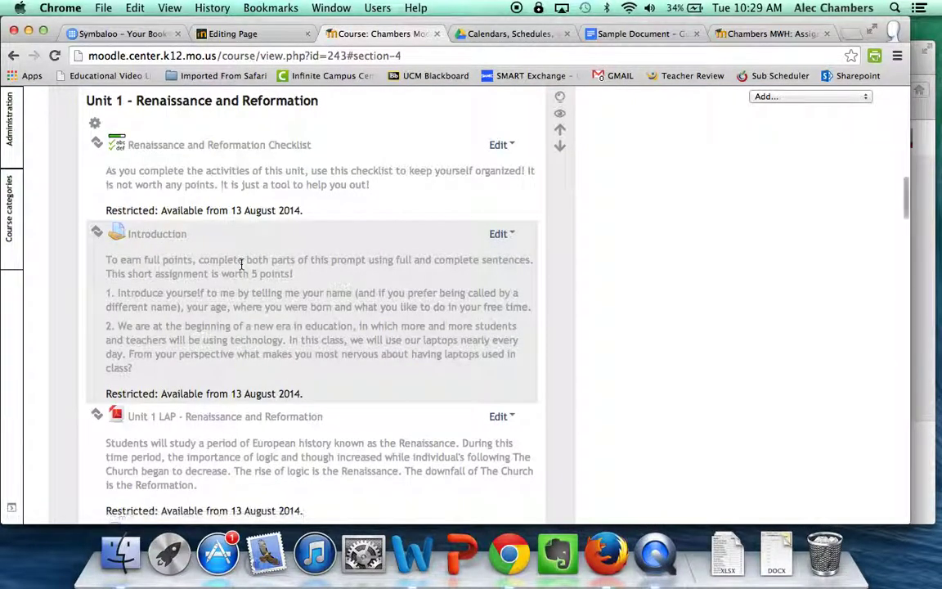
# Open the European Geography Page and test that Step 3's 'here' link opens the quiz assignment
pyautogui.scroll(-5, 241, 263)
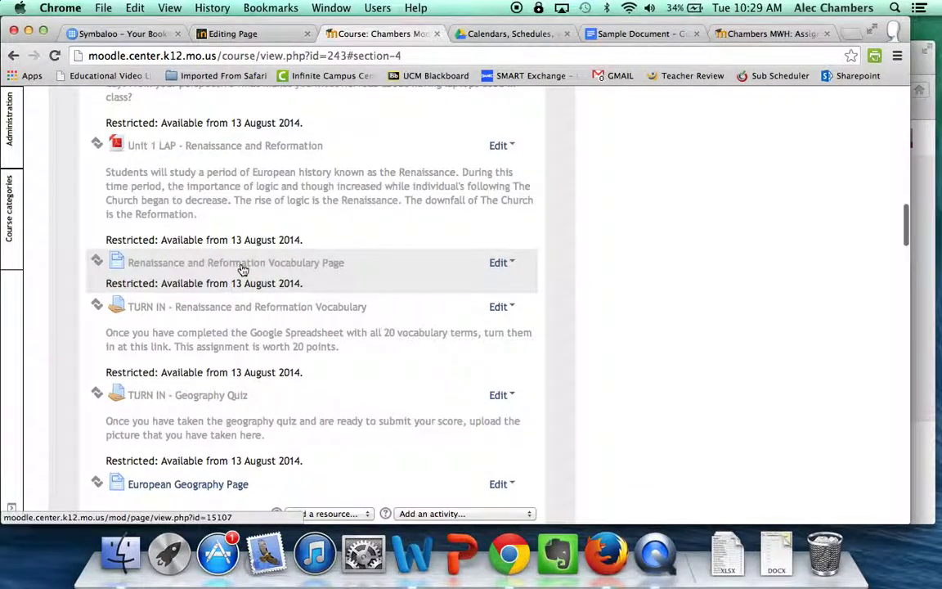
pyautogui.scroll(-3, 249, 282)
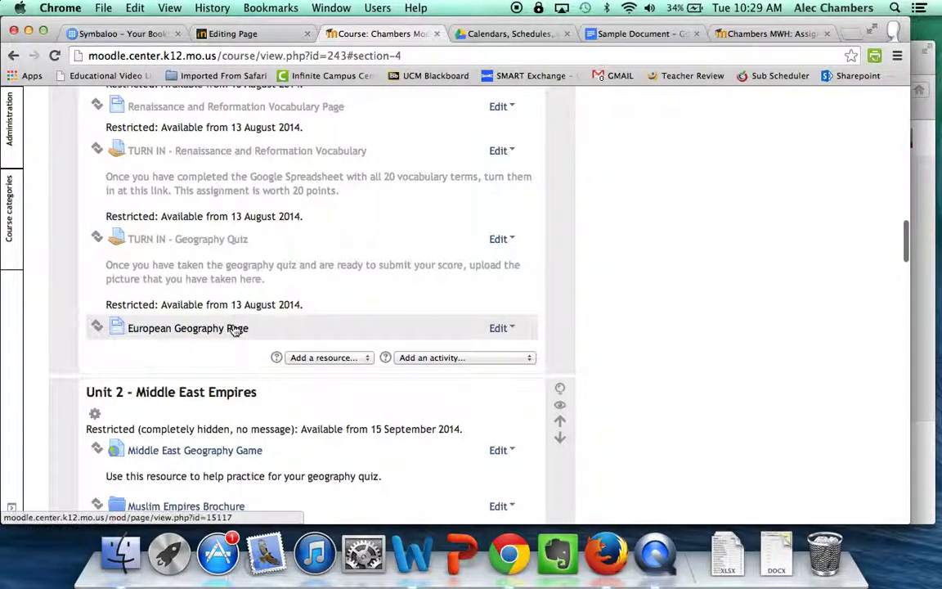
pyautogui.click(234, 328)
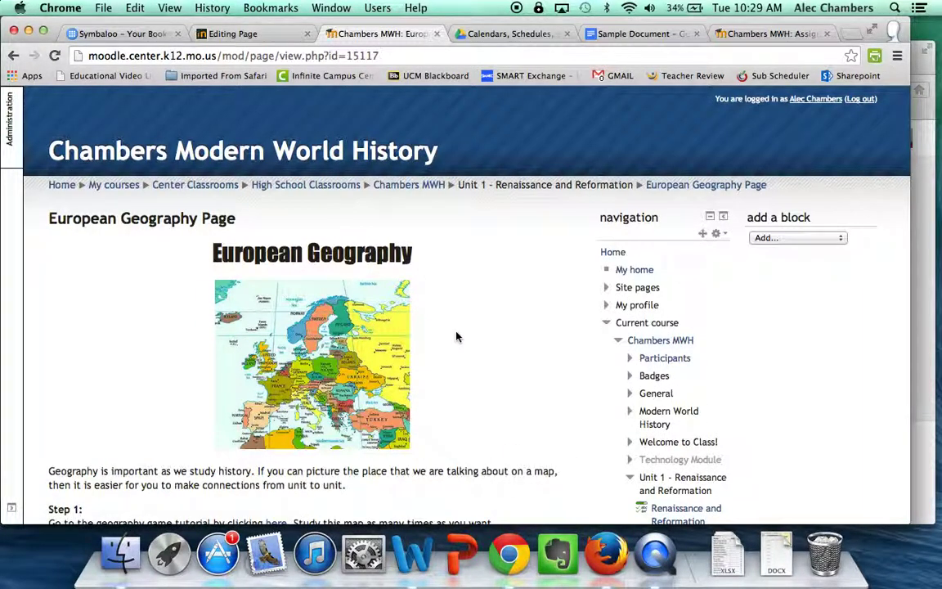
pyautogui.scroll(-5, 457, 336)
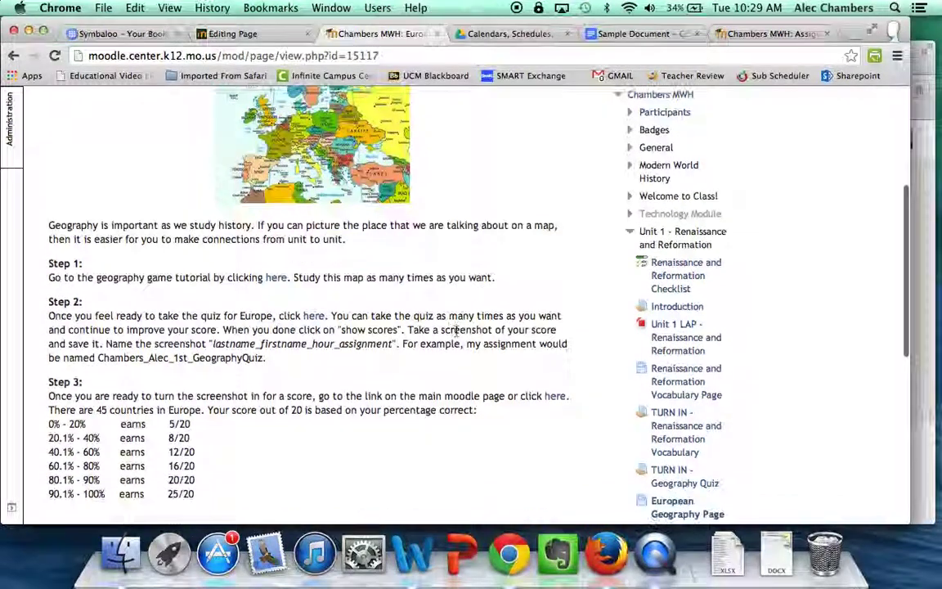
pyautogui.click(552, 398)
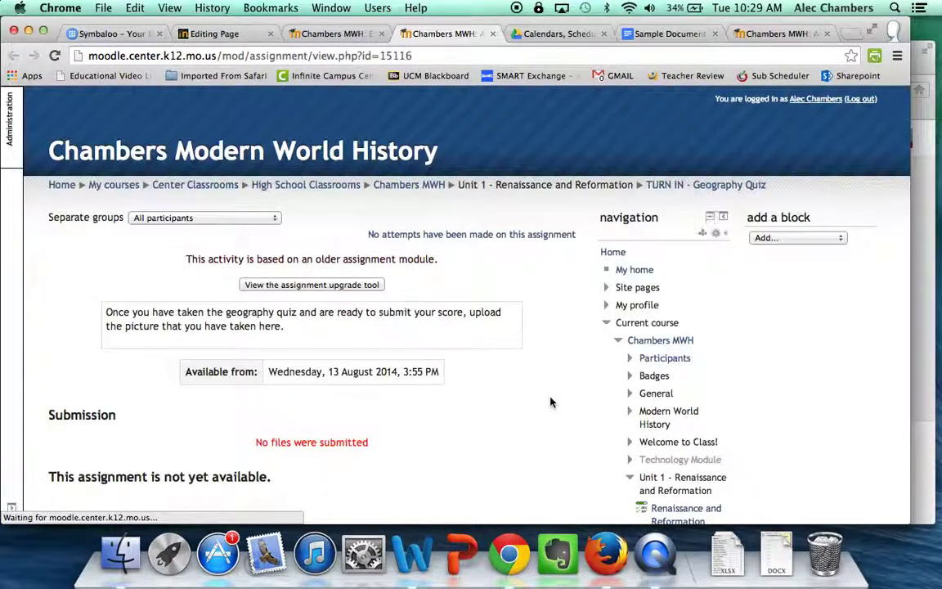